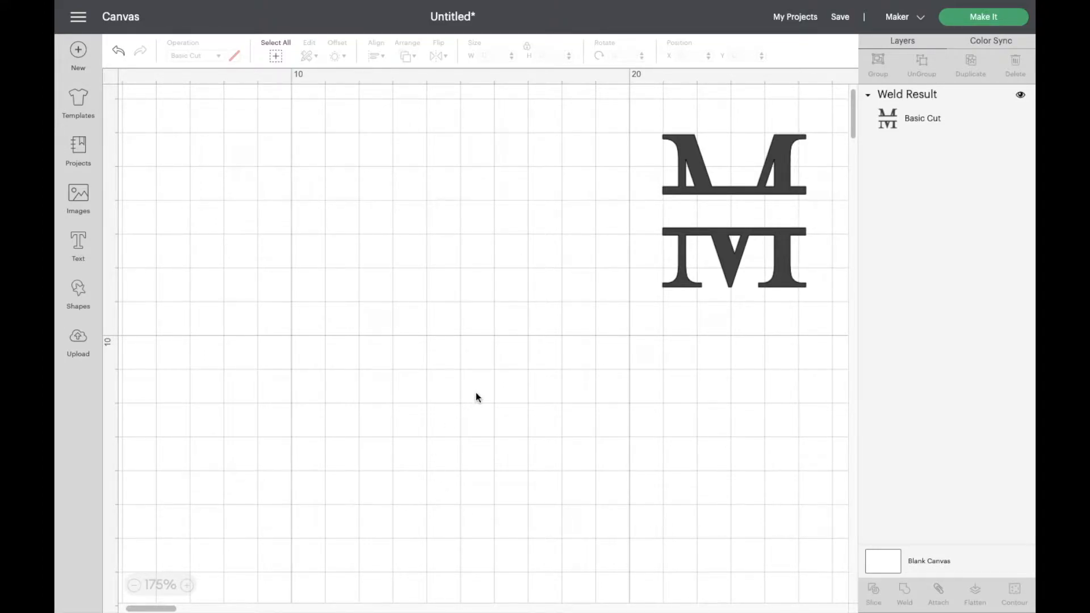
Shift the split M slightly upward, then add the letter S as Times New Roman text near the middle of the canvas
{"action": "mouse_move", "coordinate": [732, 268]}
{"action": "left_mouse_down"}
{"action": "mouse_move", "coordinate": [297, 313]}
{"action": "mouse_move", "coordinate": [208, 250]}
{"action": "mouse_move", "coordinate": [737, 248]}
{"action": "left_mouse_up"}
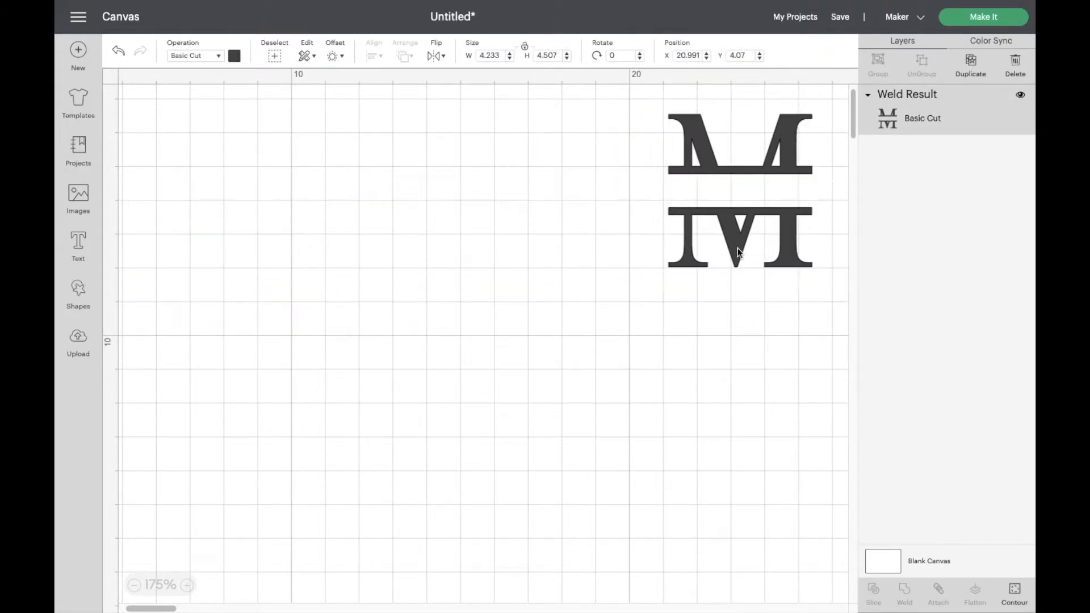
{"action": "left_click", "coordinate": [448, 341]}
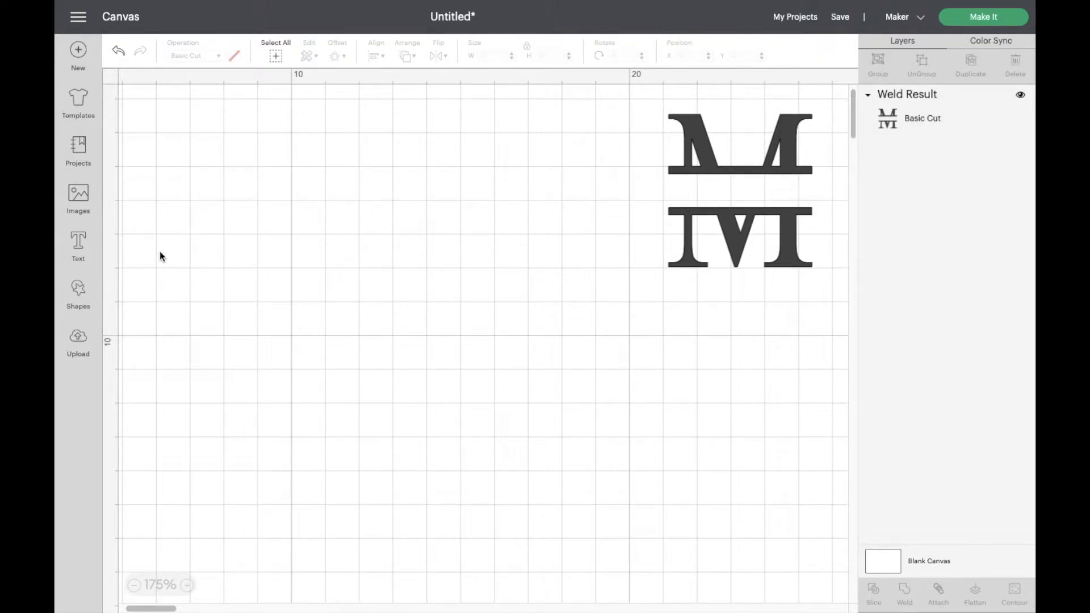
{"action": "left_click", "coordinate": [79, 245]}
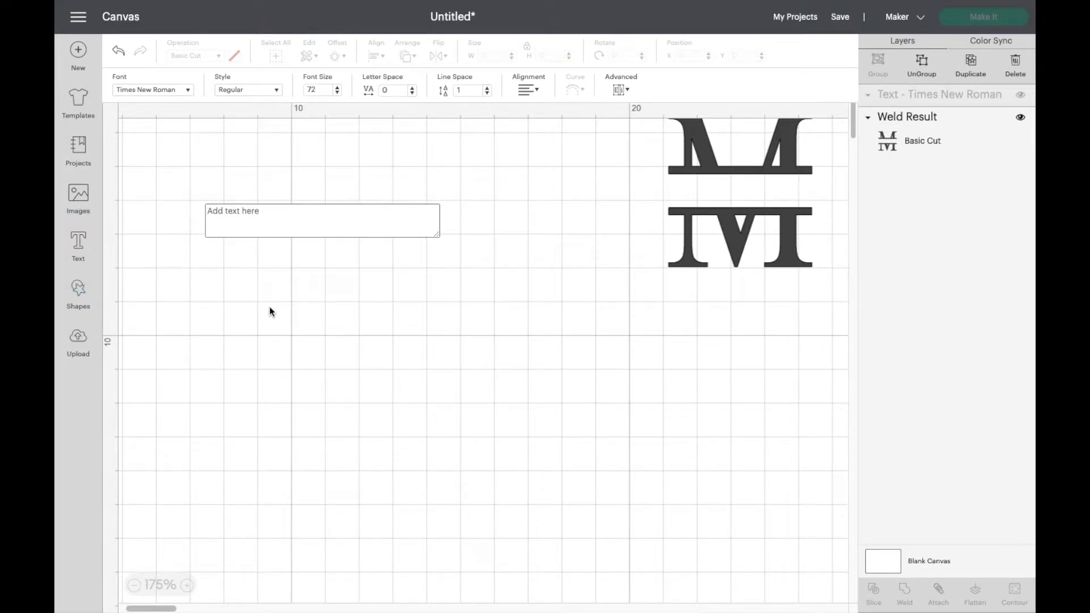
{"action": "type", "text": "S"}
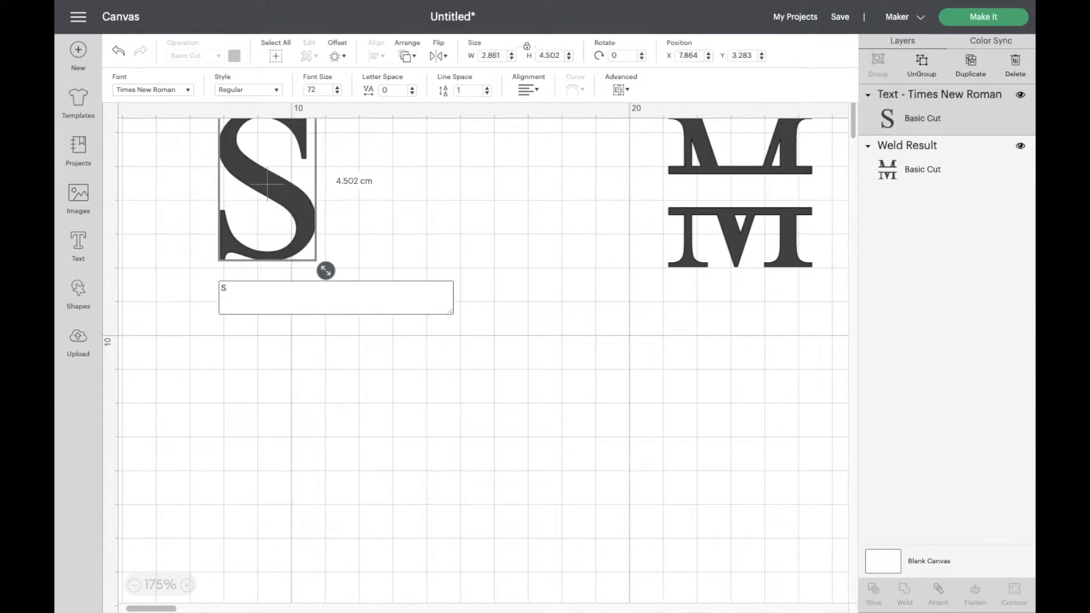
{"action": "left_click_drag", "start_coordinate": [302, 209], "coordinate": [382, 349]}
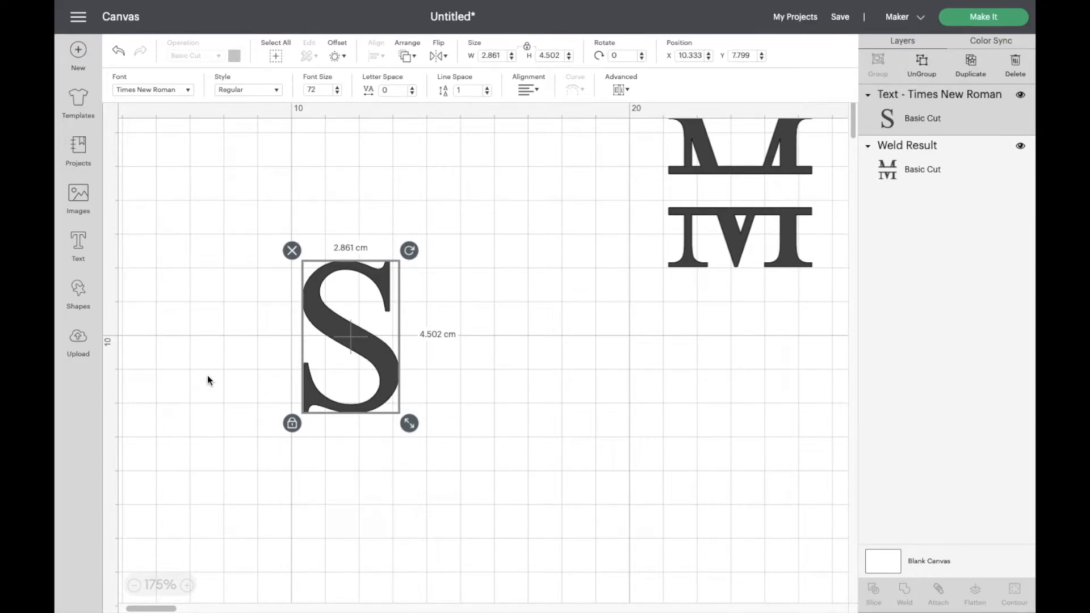
{"action": "left_click_drag", "start_coordinate": [348, 339], "coordinate": [493, 335]}
{"action": "left_click", "coordinate": [359, 364]}
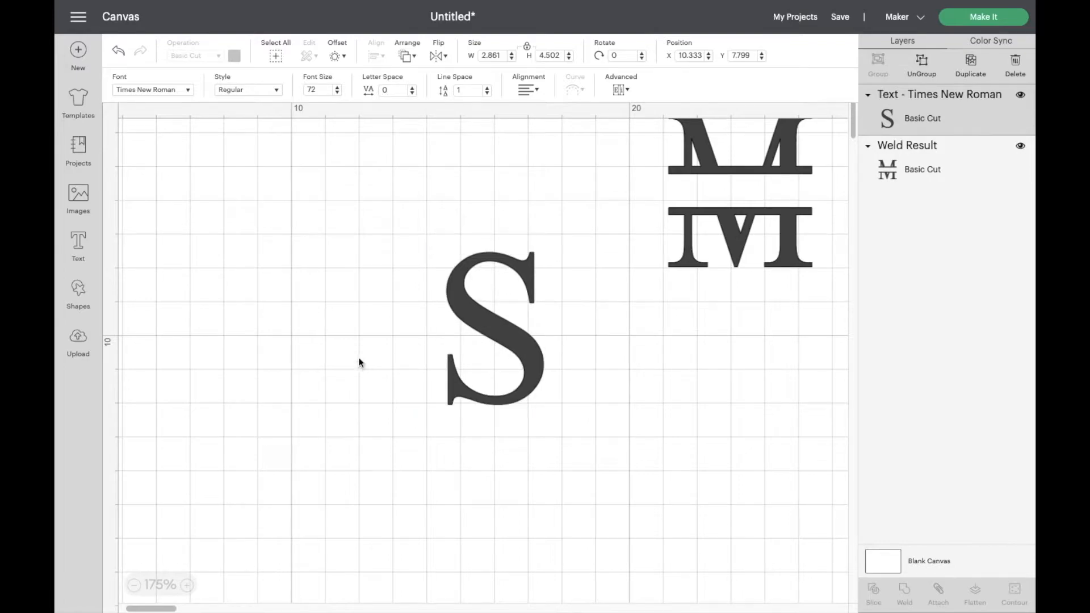
Insert a square, unlock its proportions, and reshape it into a bar about 4.55 × 1.09 cm across the middle of the S
{"action": "left_click", "coordinate": [79, 292]}
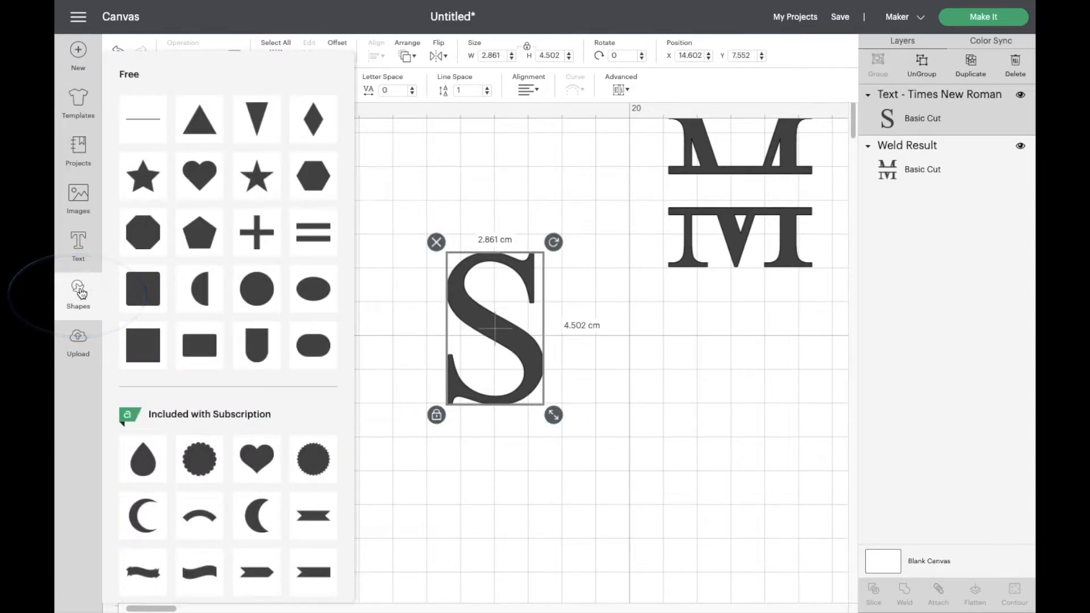
{"action": "left_click", "coordinate": [150, 341]}
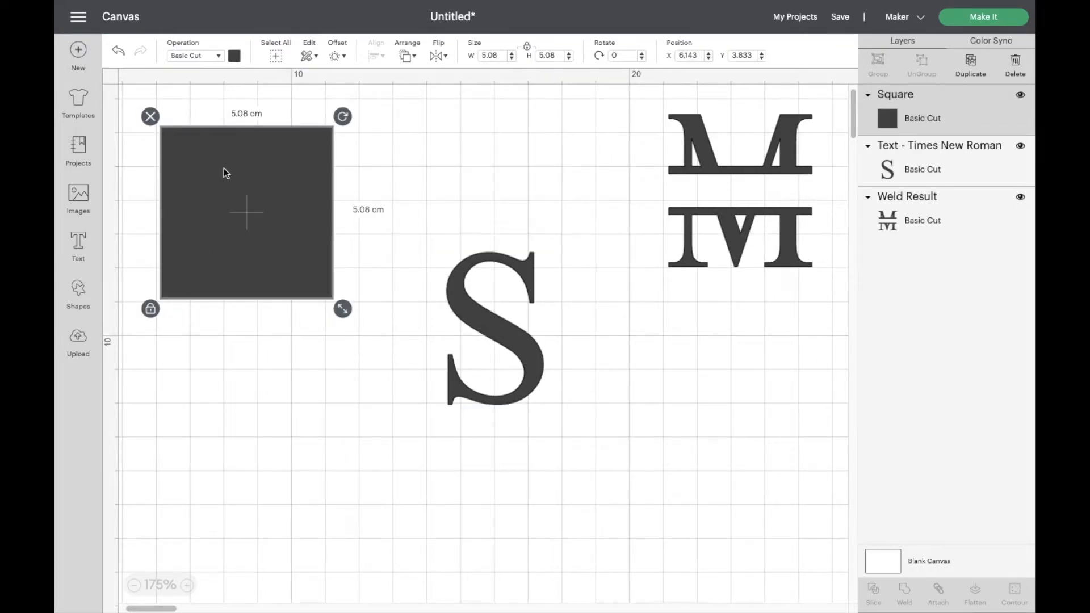
{"action": "left_click", "coordinate": [150, 309]}
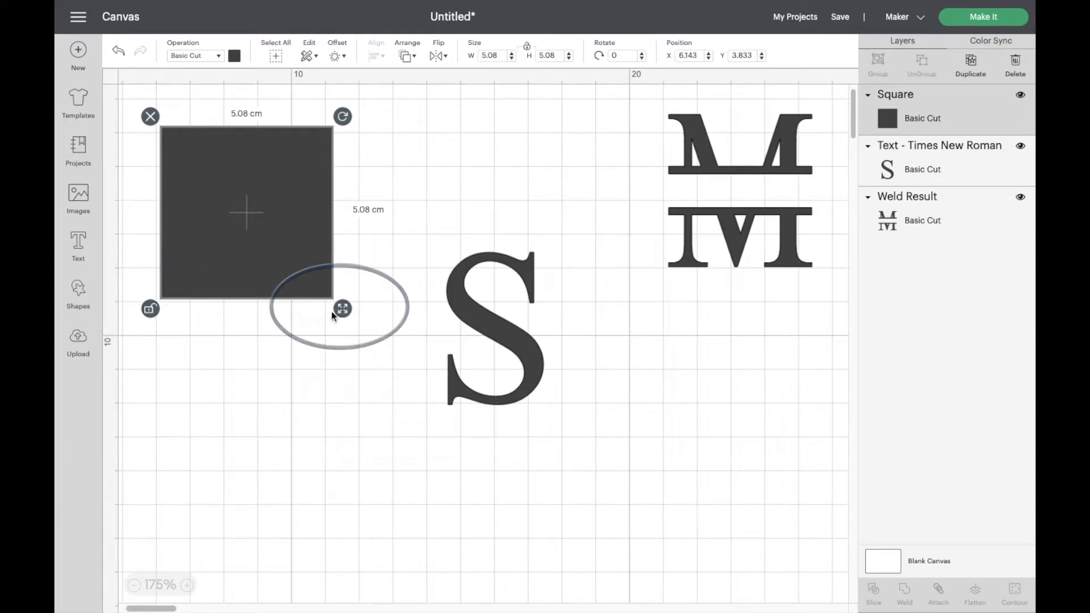
{"action": "left_click_drag", "start_coordinate": [342, 311], "coordinate": [354, 194]}
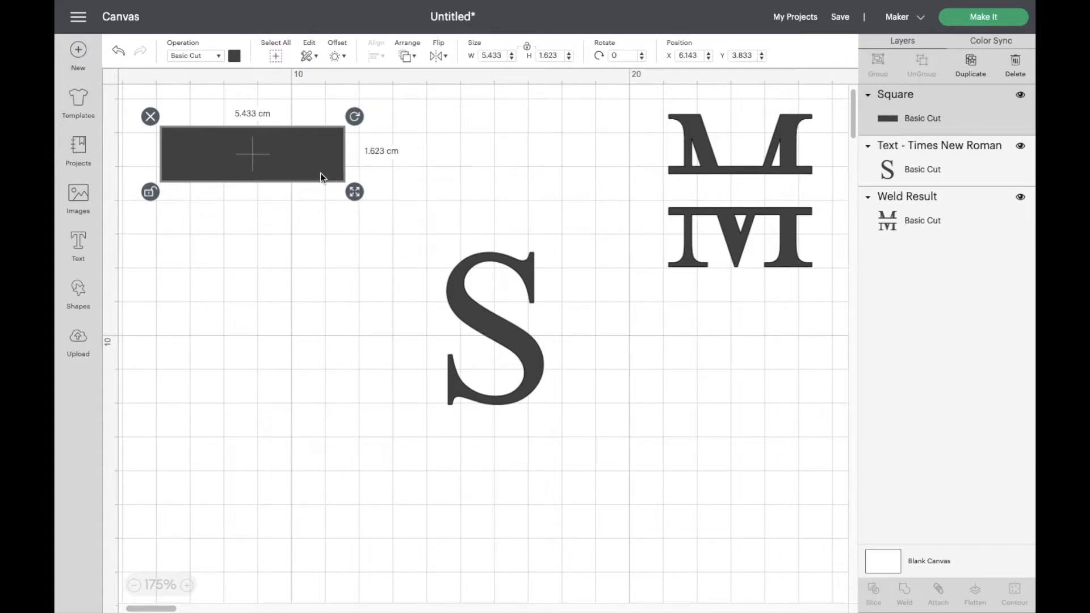
{"action": "left_click_drag", "start_coordinate": [305, 165], "coordinate": [547, 347]}
{"action": "left_click_drag", "start_coordinate": [600, 376], "coordinate": [534, 339]}
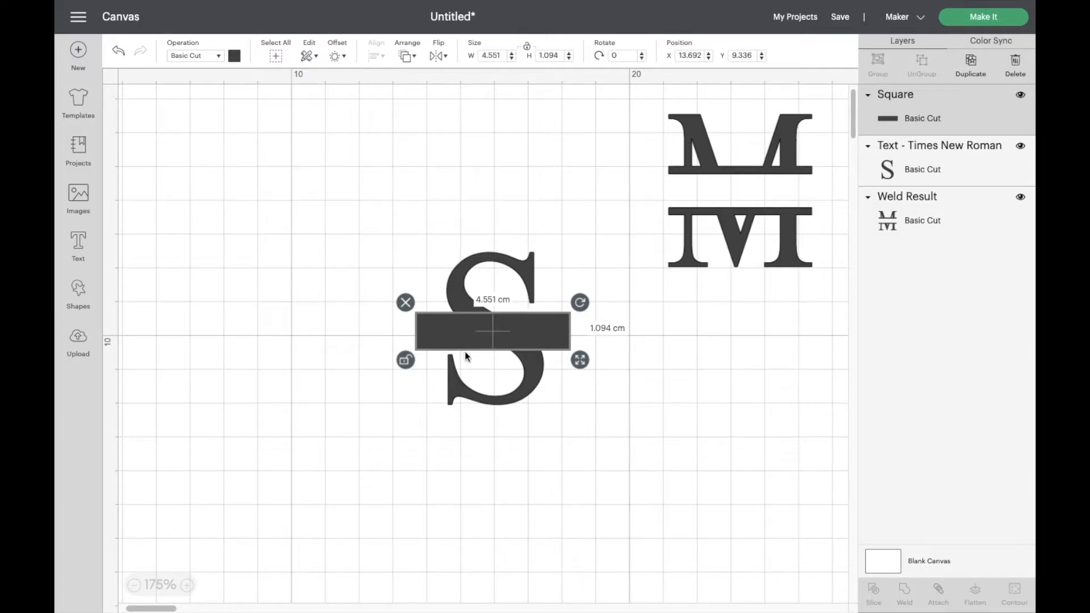
{"action": "left_click_drag", "start_coordinate": [516, 335], "coordinate": [516, 339]}
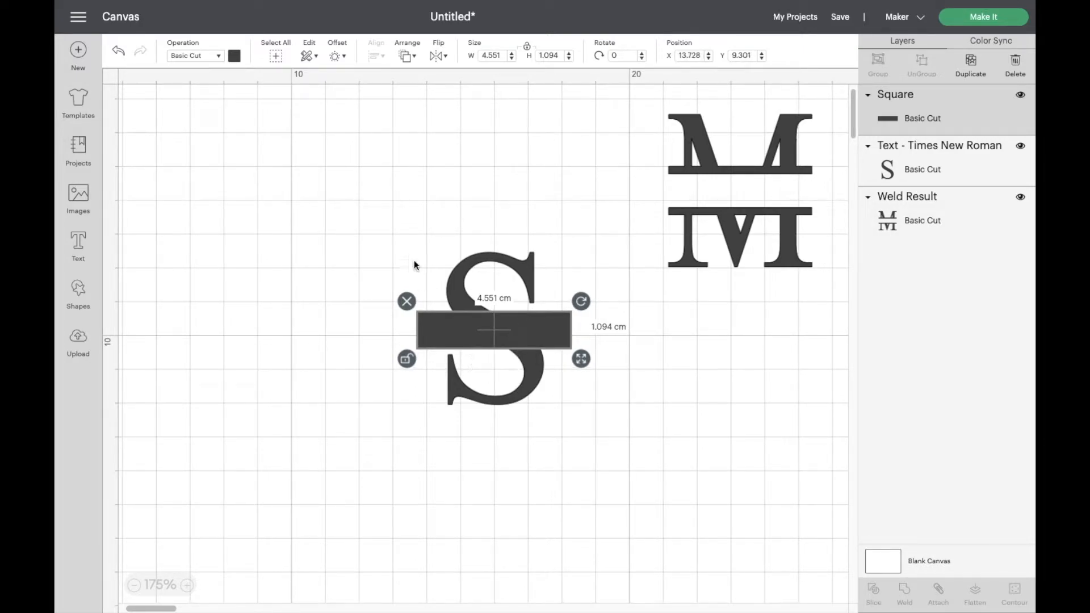
Align the bar and the letter S to each other with Center
{"action": "left_click_drag", "start_coordinate": [374, 229], "coordinate": [603, 444]}
{"action": "left_click", "coordinate": [377, 57]}
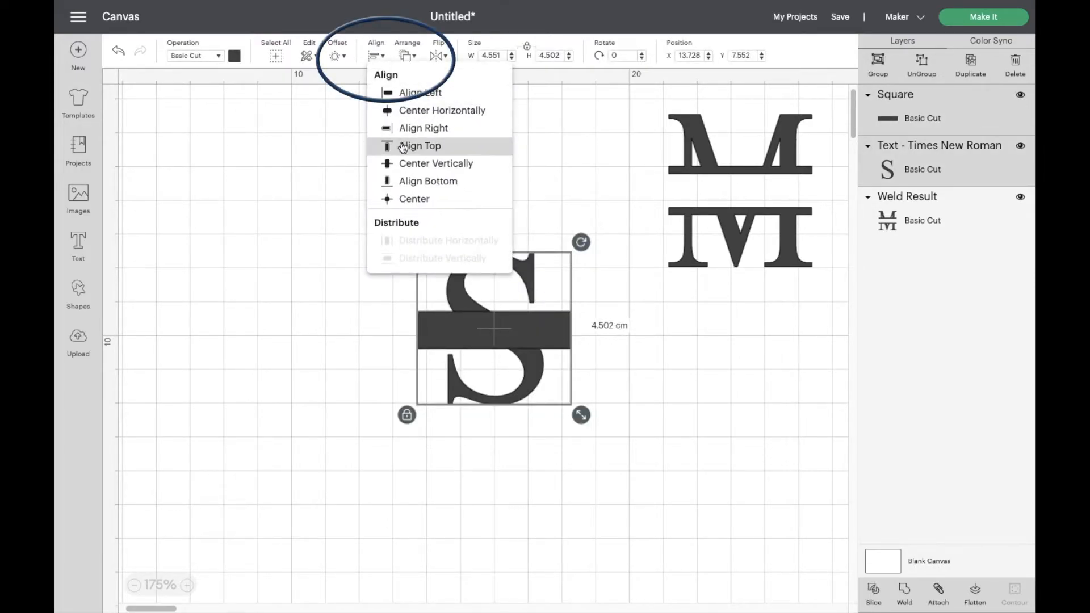
{"action": "left_click", "coordinate": [417, 199]}
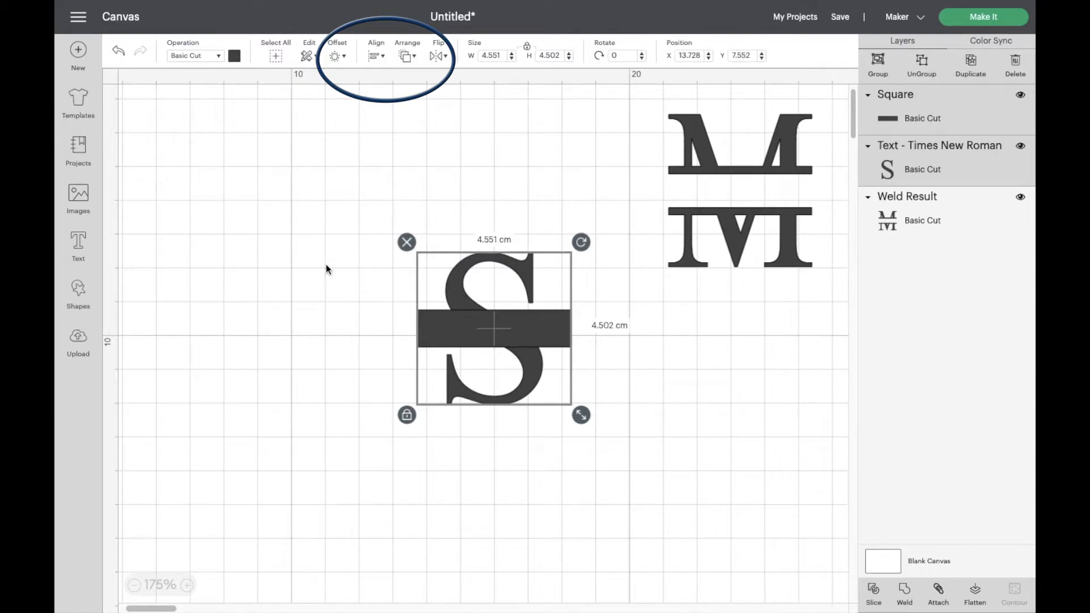
{"action": "left_click", "coordinate": [282, 302]}
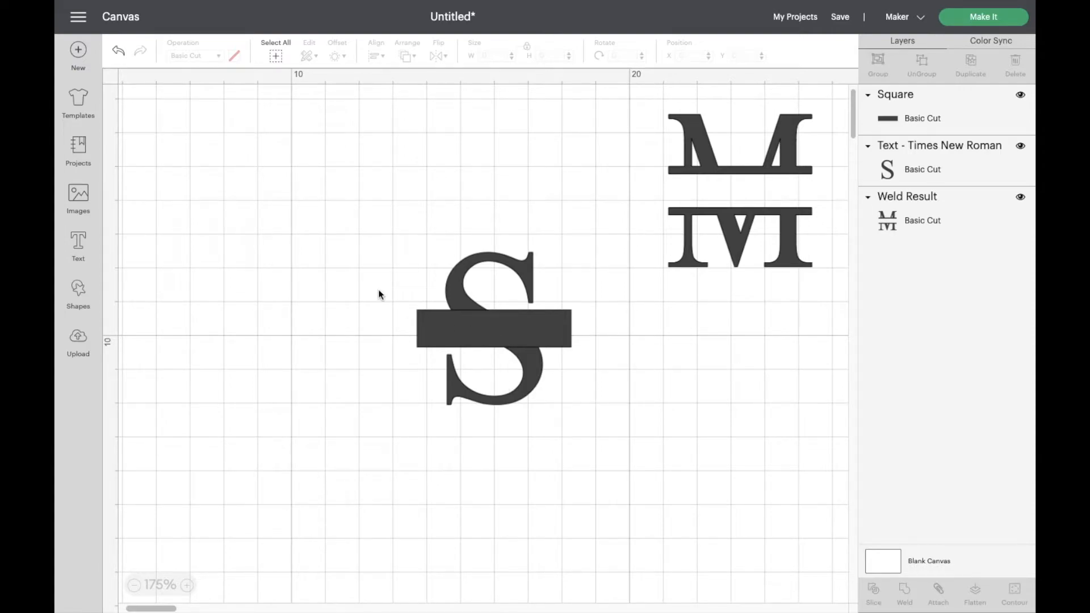
Slice the letter S with the bar and move the split S away from the leftover pieces
{"action": "left_click_drag", "start_coordinate": [376, 235], "coordinate": [590, 424]}
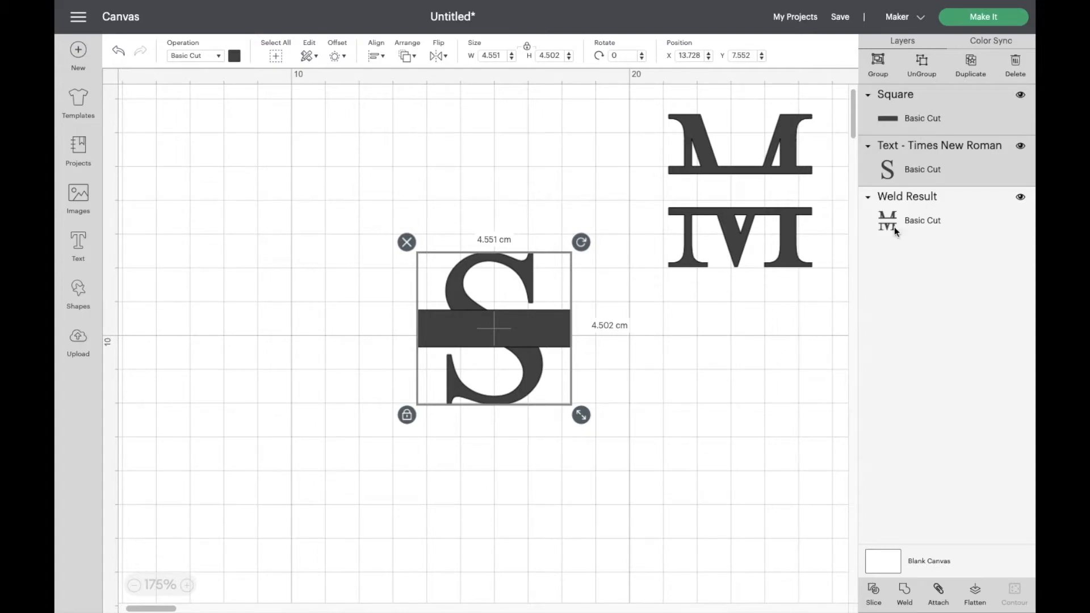
{"action": "left_click", "coordinate": [875, 594]}
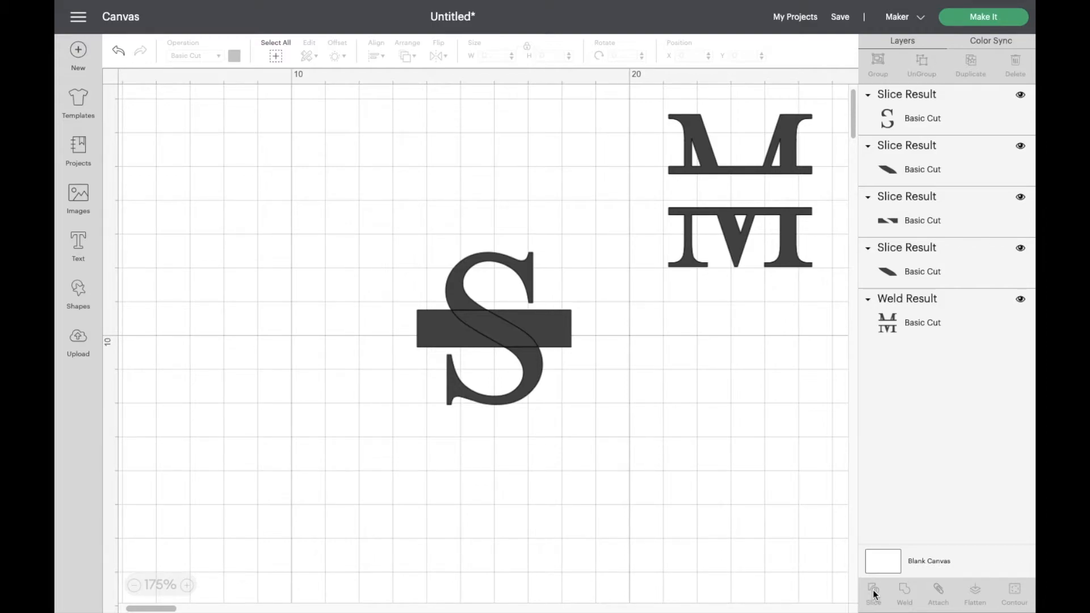
{"action": "left_click", "coordinate": [458, 393]}
{"action": "left_click_drag", "start_coordinate": [458, 394], "coordinate": [218, 336]}
Delete the three leftover slice pieces and move the split S back toward the middle of the canvas
{"action": "left_click", "coordinate": [442, 328]}
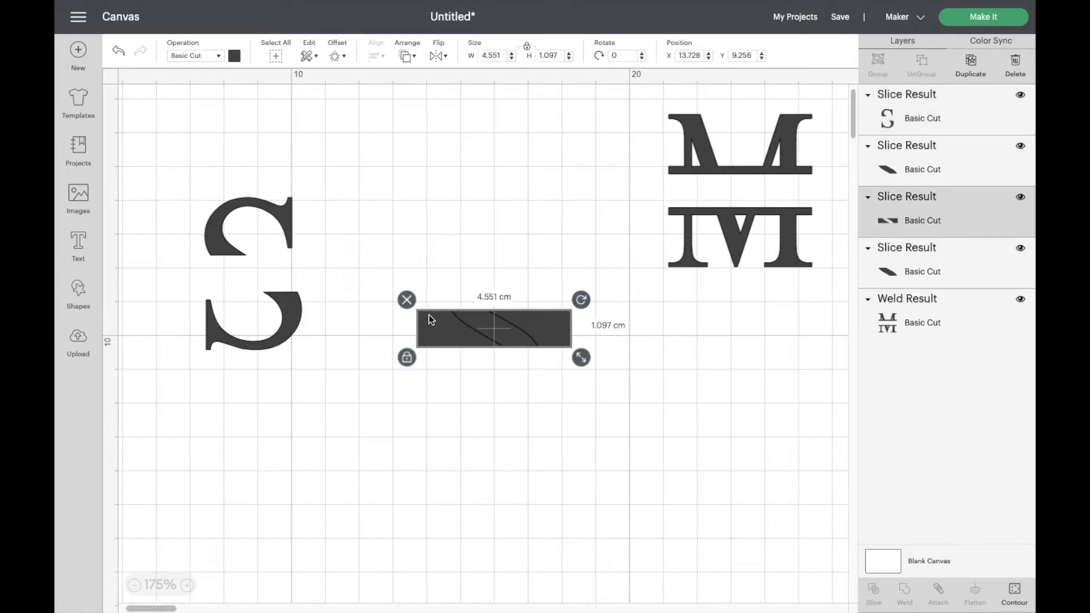
{"action": "left_click", "coordinate": [407, 299]}
{"action": "left_click", "coordinate": [486, 320]}
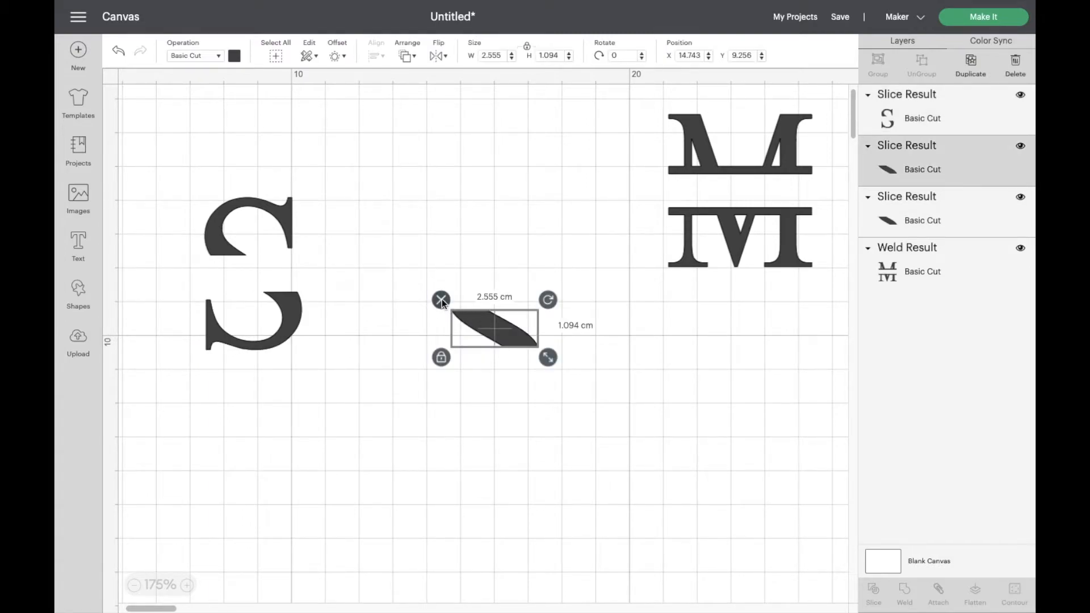
{"action": "left_click", "coordinate": [442, 300]}
{"action": "left_click", "coordinate": [473, 323]}
{"action": "left_click", "coordinate": [442, 300]}
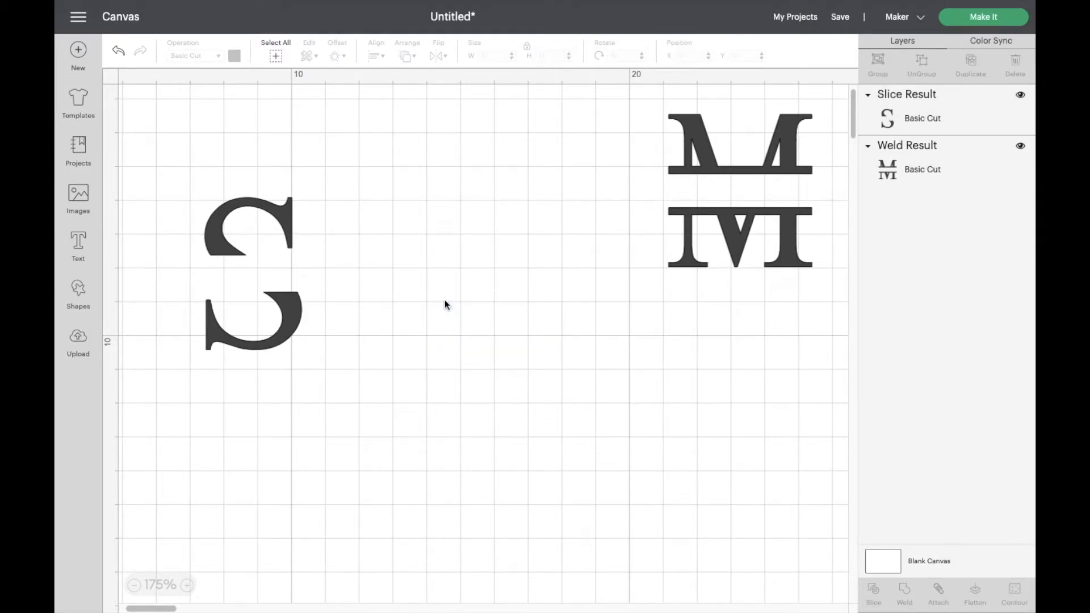
{"action": "left_click_drag", "start_coordinate": [296, 319], "coordinate": [488, 338]}
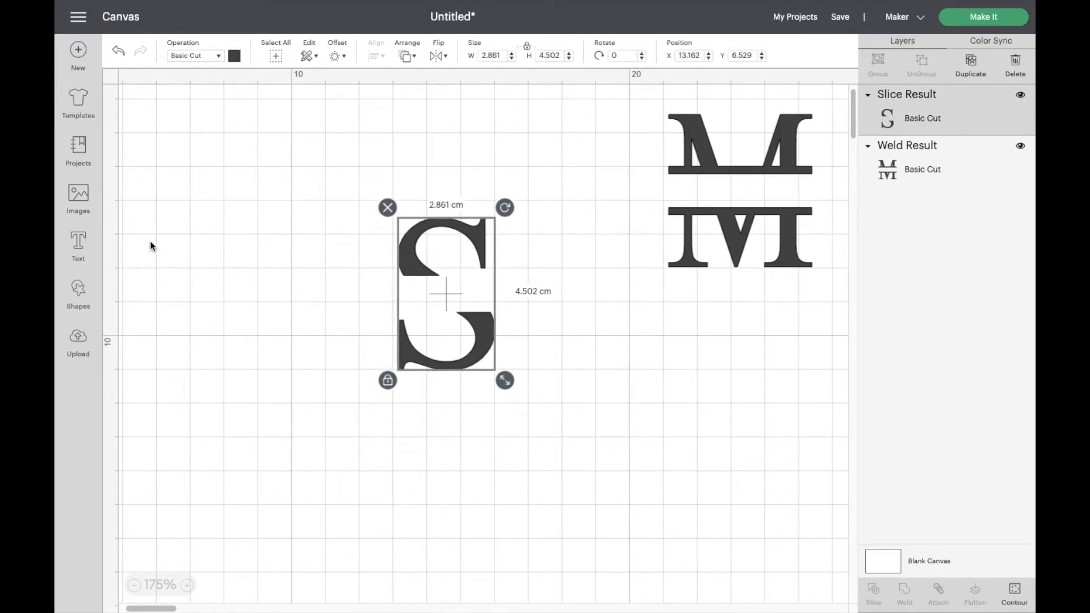
Insert another square, unlock its proportions, and reshape it into a thin bar about 3.56 × 0.28 cm below the S's upper half
{"action": "left_click", "coordinate": [81, 290]}
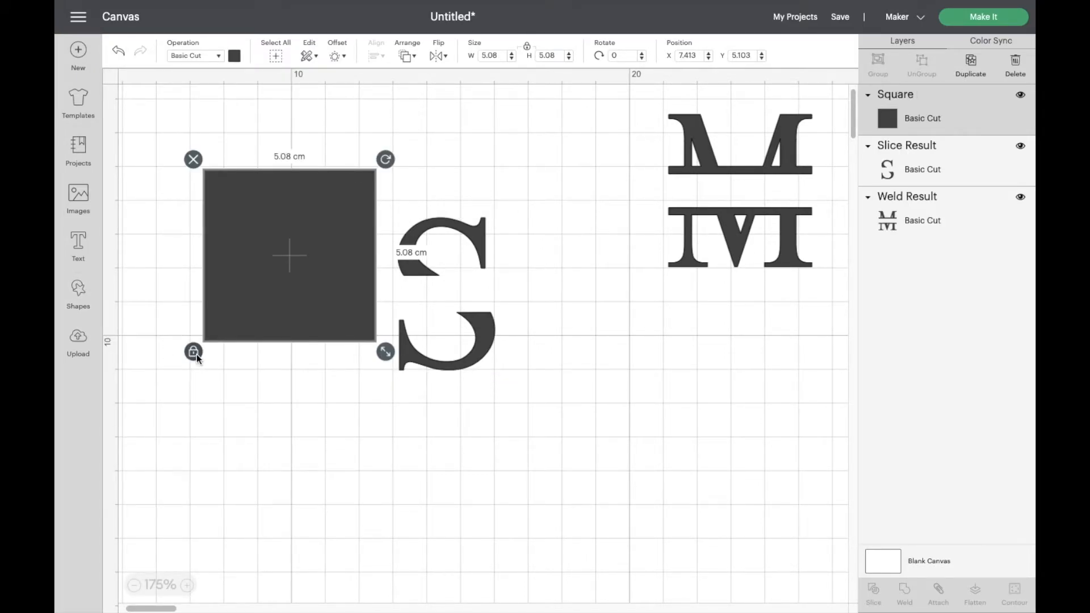
{"action": "left_click", "coordinate": [195, 352]}
{"action": "left_click_drag", "start_coordinate": [388, 345], "coordinate": [512, 295]}
{"action": "left_click", "coordinate": [510, 403]}
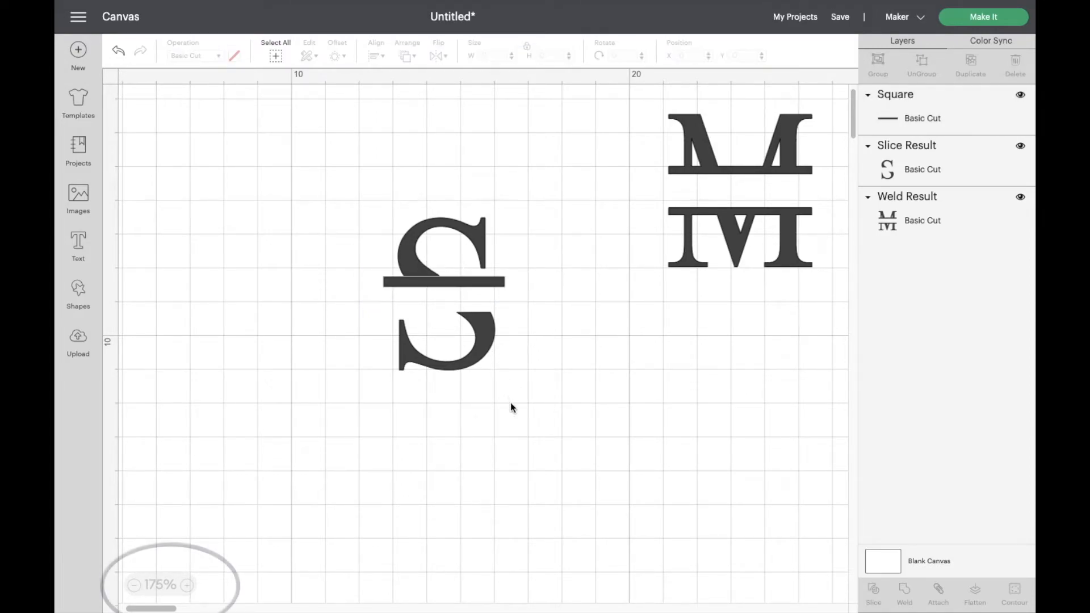
Nudge the thin bar upward until it slightly overlaps the cut edge of the S's upper half, viewing the canvas at 350%
{"action": "left_click", "coordinate": [189, 586]}
{"action": "left_click", "coordinate": [190, 586]}
{"action": "left_click", "coordinate": [190, 586]}
{"action": "left_click", "coordinate": [191, 588]}
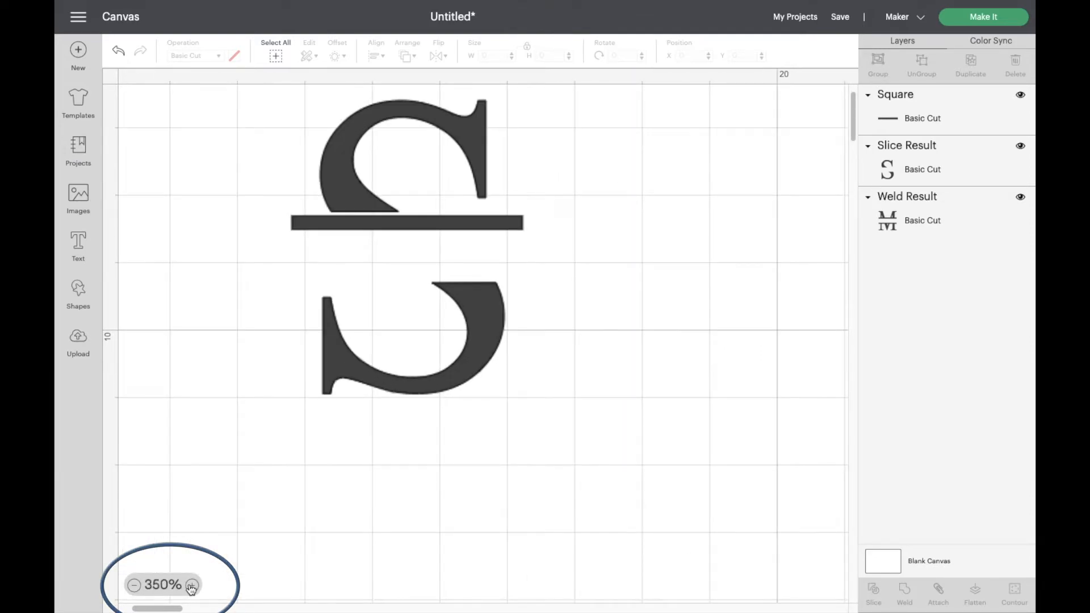
{"action": "left_click", "coordinate": [339, 221]}
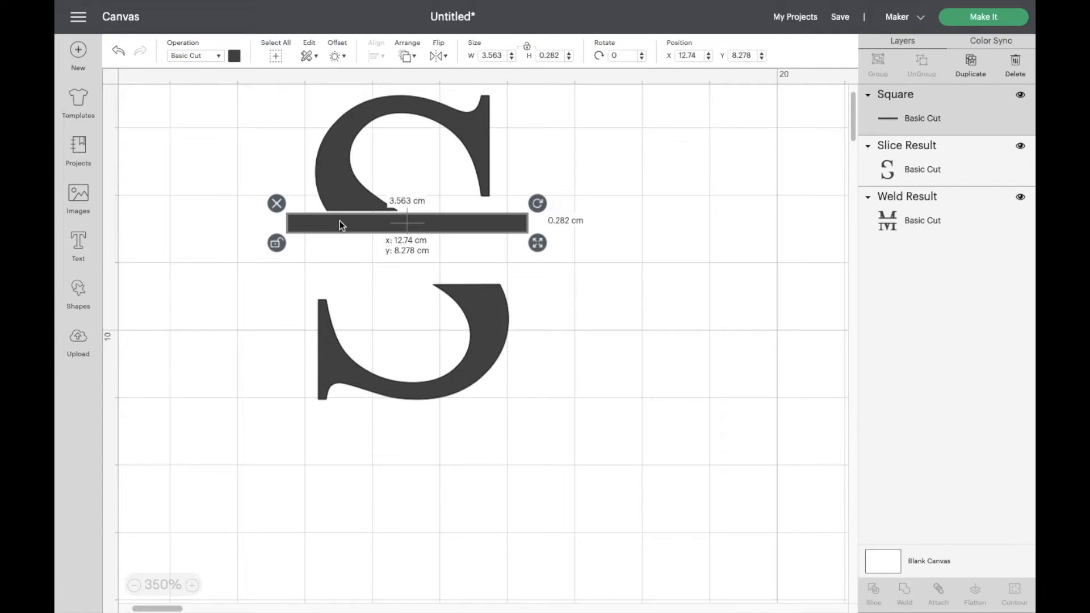
{"action": "left_click_drag", "start_coordinate": [339, 219], "coordinate": [340, 217]}
{"action": "left_click", "coordinate": [119, 52]}
{"action": "left_click", "coordinate": [119, 52]}
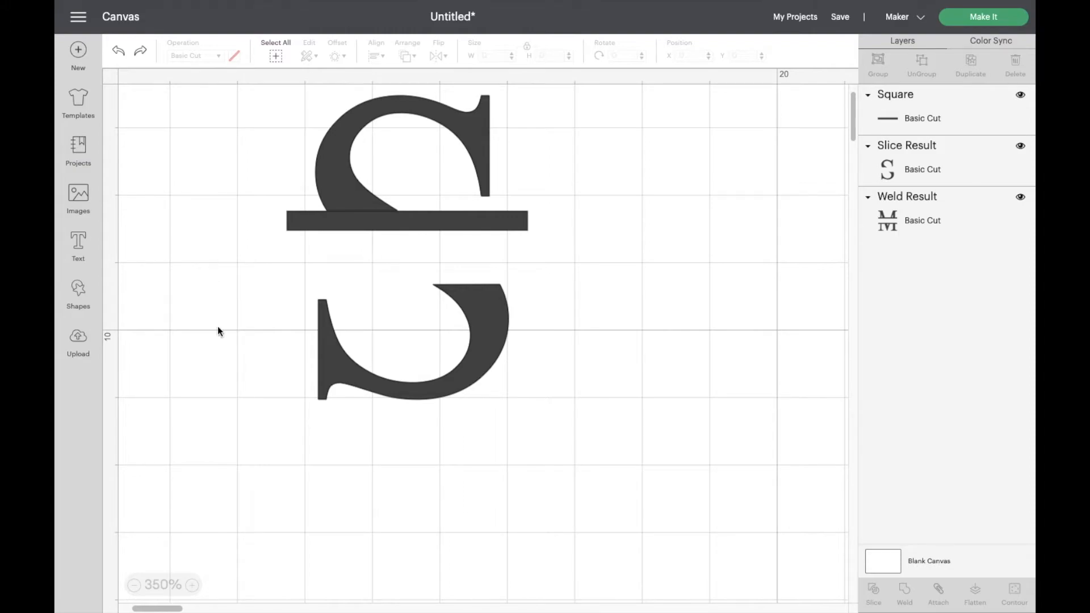
{"action": "left_click_drag", "start_coordinate": [372, 224], "coordinate": [372, 222]}
{"action": "left_click", "coordinate": [305, 254]}
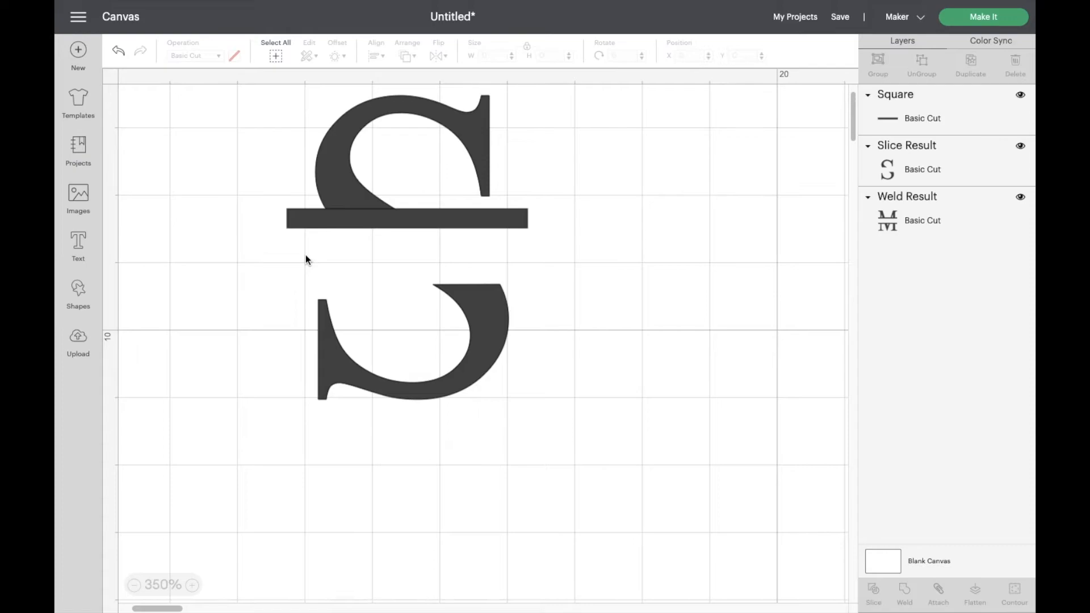
Center the thin bar and the split S horizontally with each other
{"action": "left_click_drag", "start_coordinate": [264, 97], "coordinate": [503, 456]}
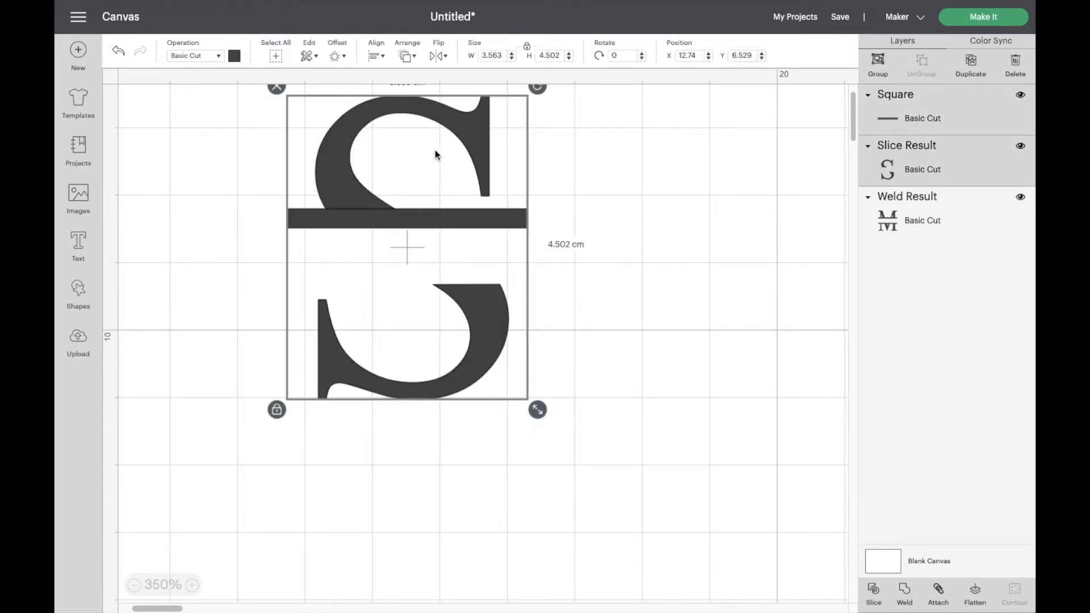
{"action": "left_click", "coordinate": [377, 57]}
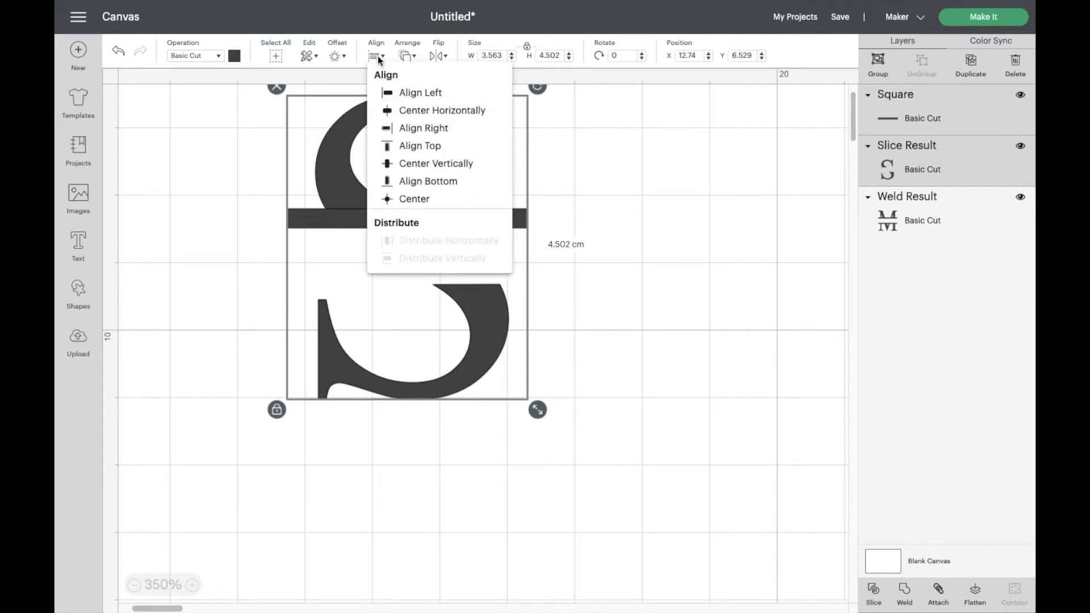
{"action": "left_click", "coordinate": [454, 114]}
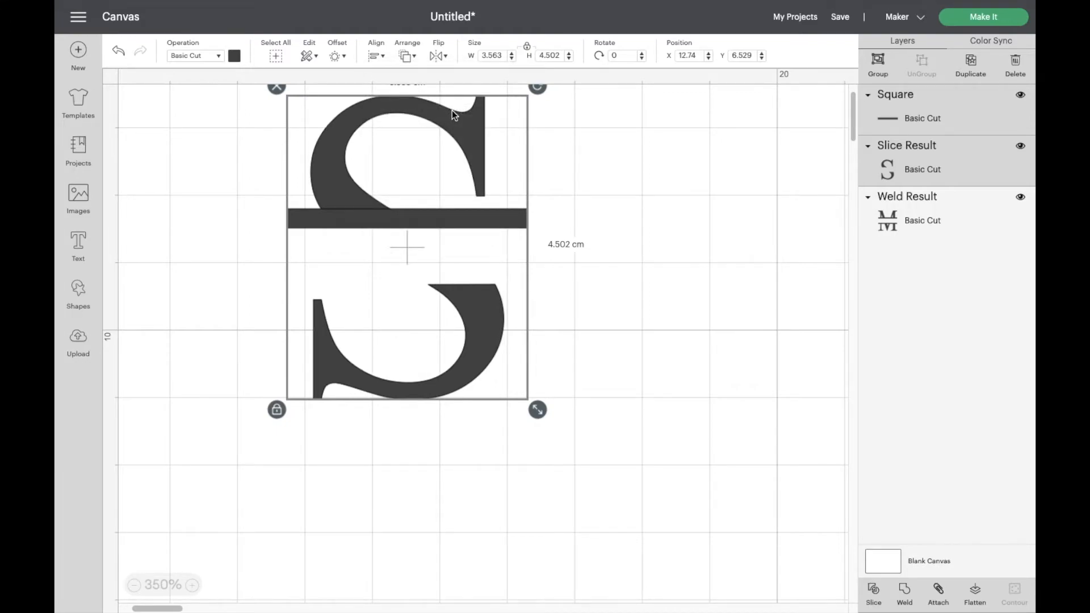
{"action": "left_click", "coordinate": [730, 294]}
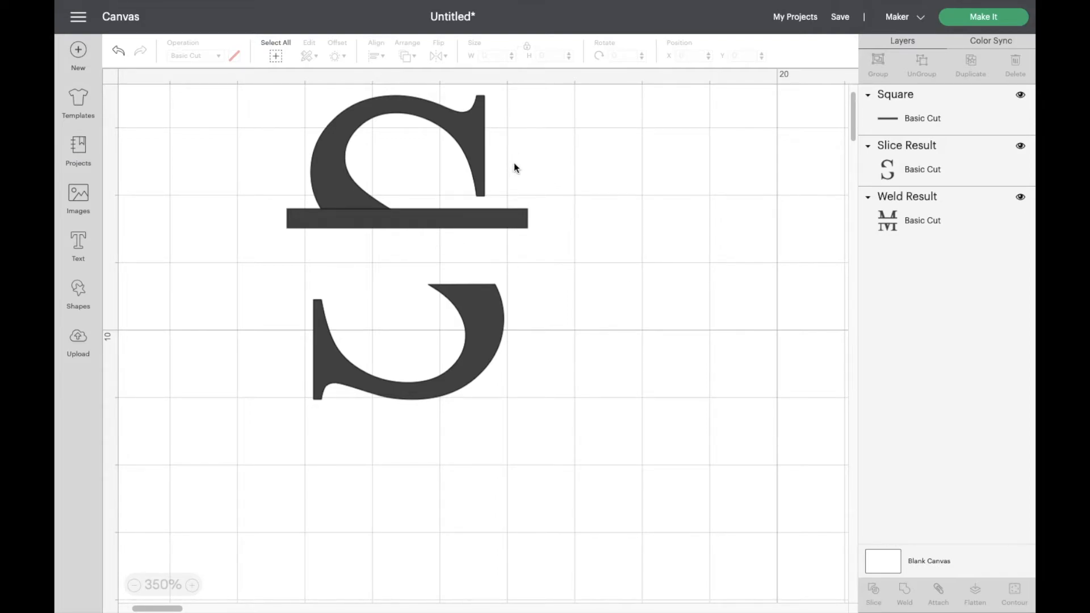
Unlock the thin bar's proportions and shorten its width to about 3.1 cm
{"action": "left_click", "coordinate": [514, 221]}
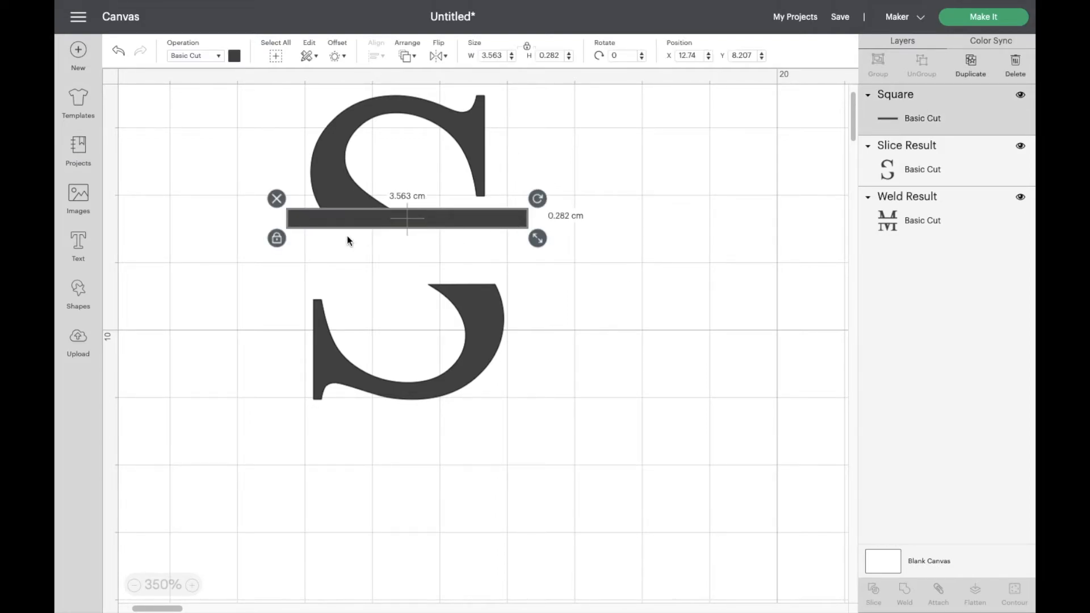
{"action": "left_click", "coordinate": [284, 239]}
{"action": "left_click_drag", "start_coordinate": [537, 242], "coordinate": [508, 244]}
Center the shortened bar and the split S horizontally again
{"action": "left_click_drag", "start_coordinate": [261, 104], "coordinate": [548, 449]}
{"action": "left_click", "coordinate": [382, 56]}
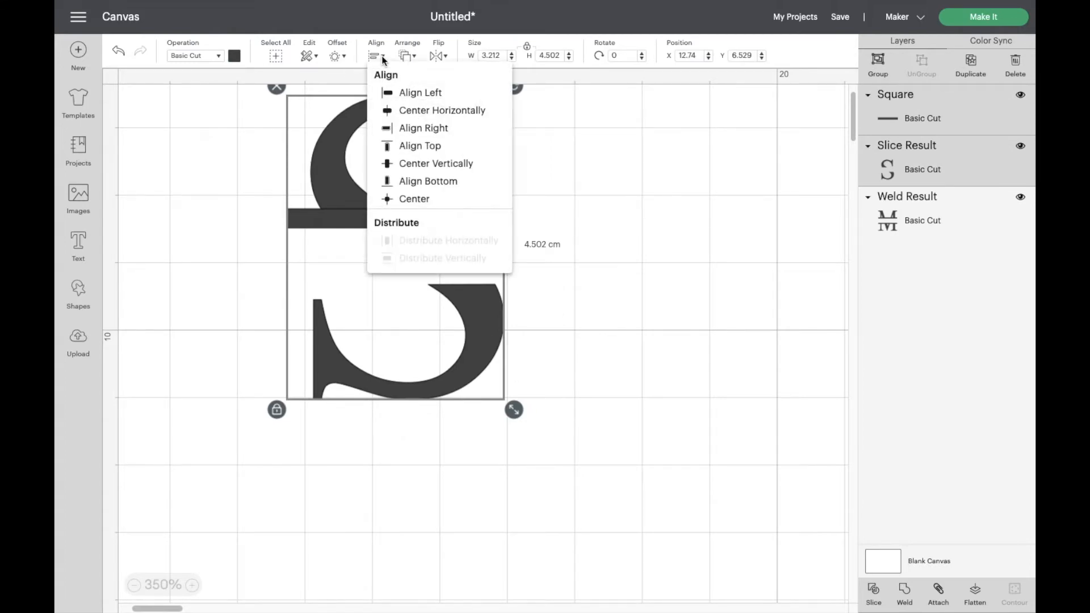
{"action": "left_click", "coordinate": [396, 110]}
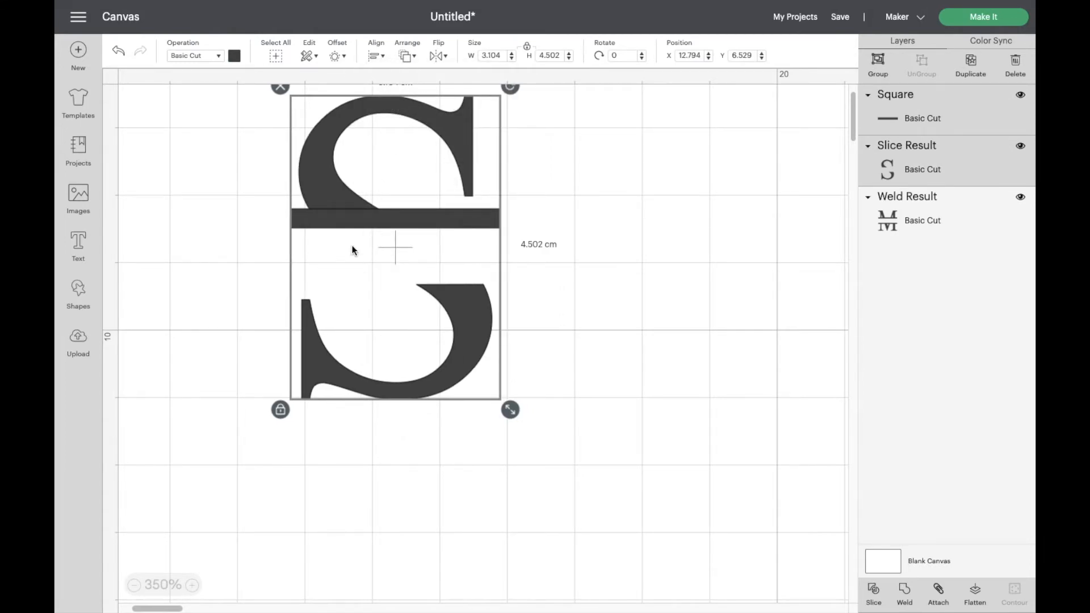
{"action": "left_click", "coordinate": [224, 268]}
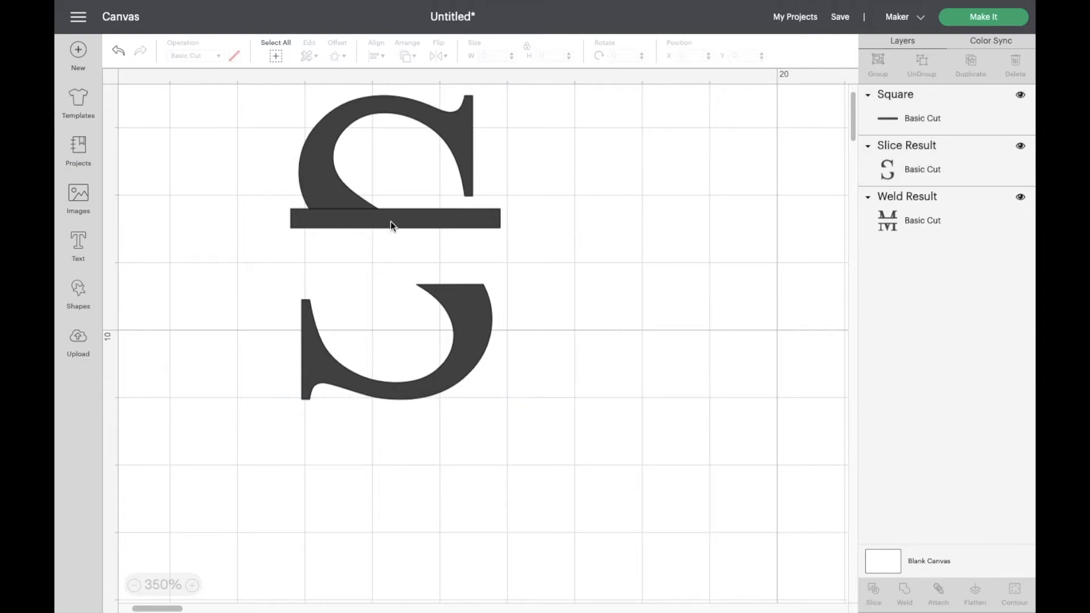
Shift the thin bar slightly to the left and reduce its height to about 0.21 cm
{"action": "left_click_drag", "start_coordinate": [451, 216], "coordinate": [444, 216]}
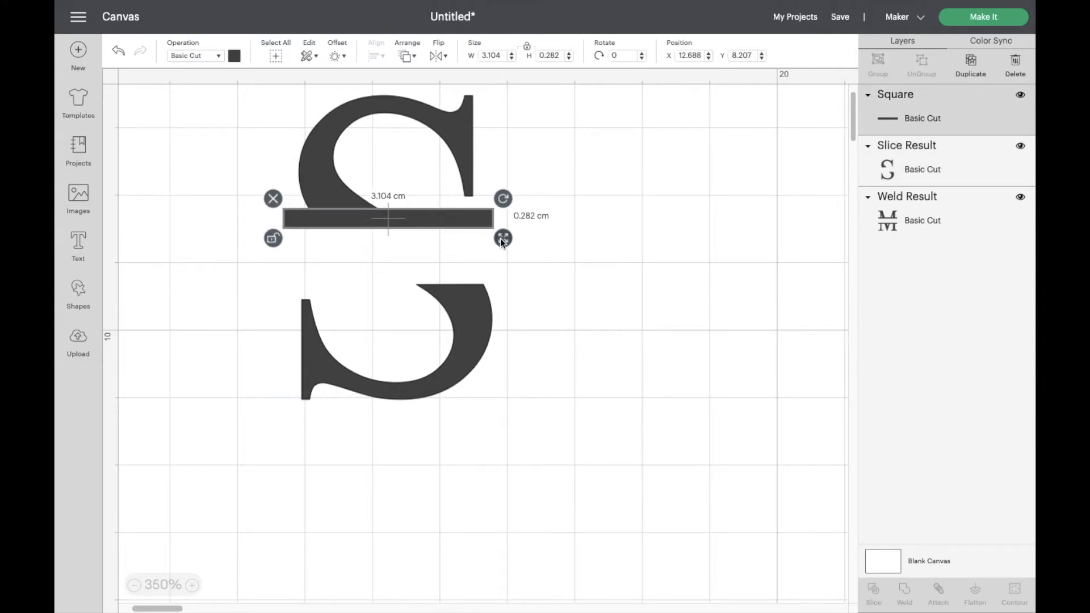
{"action": "left_click_drag", "start_coordinate": [265, 94], "coordinate": [490, 185]}
{"action": "left_click", "coordinate": [191, 274]}
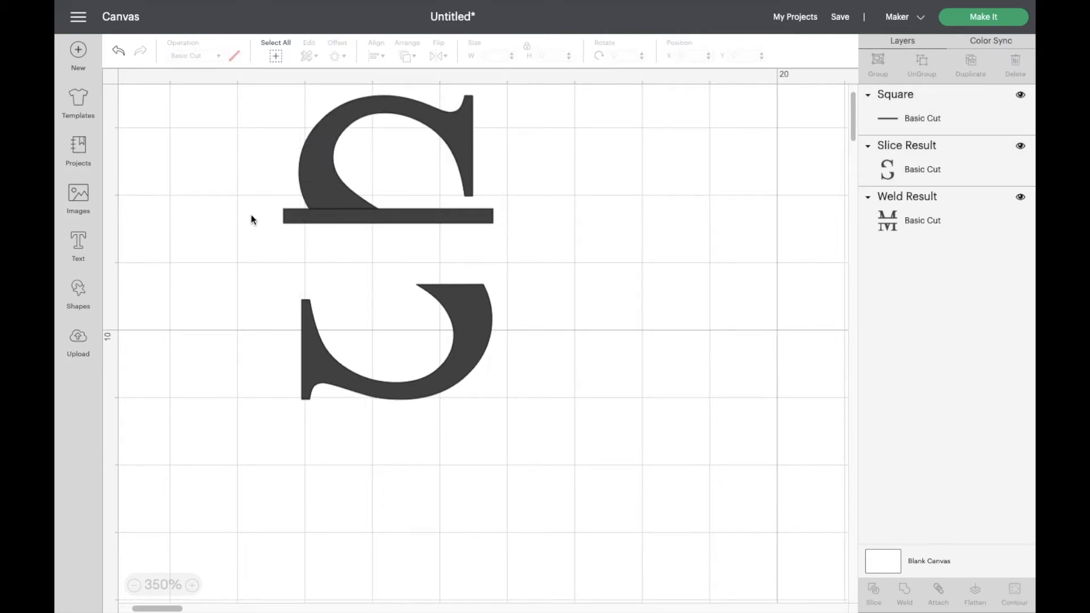
Duplicate the thin bar, parking the copy on empty canvas, and weld the original bar to the split S
{"action": "left_click", "coordinate": [293, 219]}
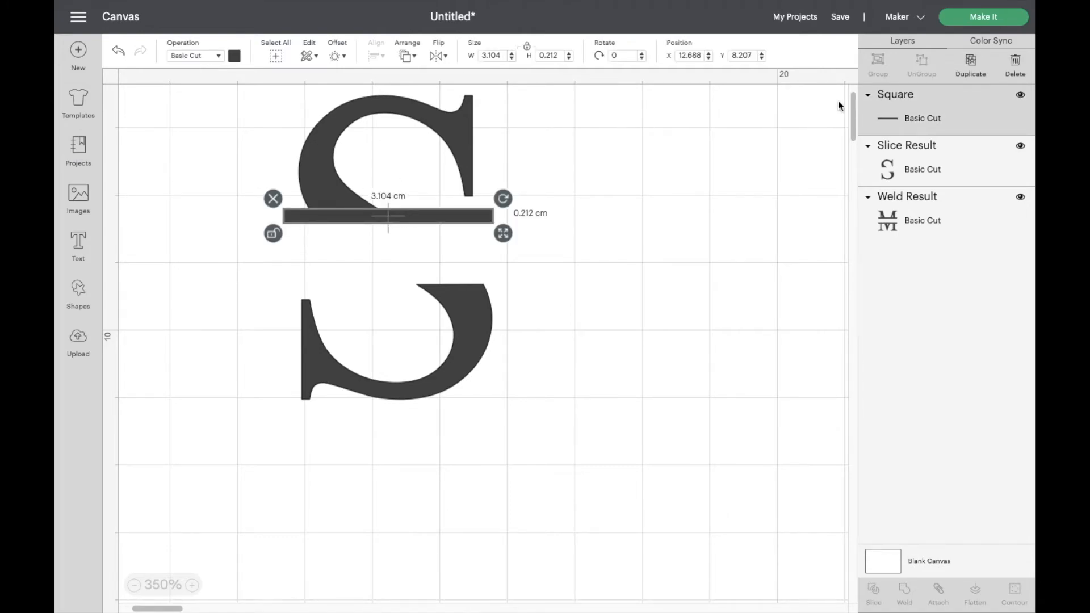
{"action": "left_click", "coordinate": [971, 65]}
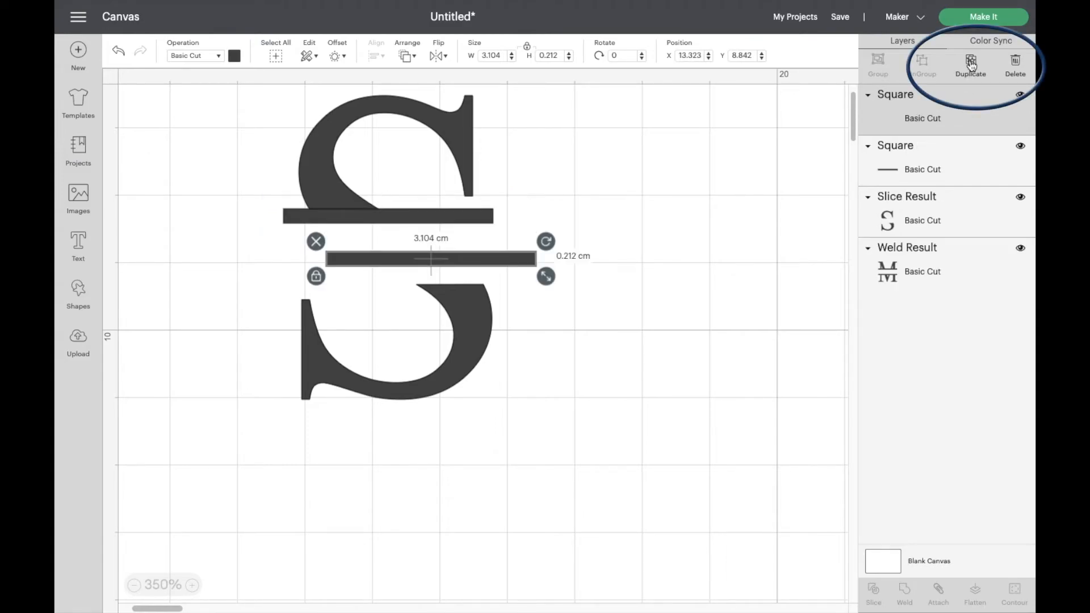
{"action": "left_click_drag", "start_coordinate": [507, 261], "coordinate": [799, 238]}
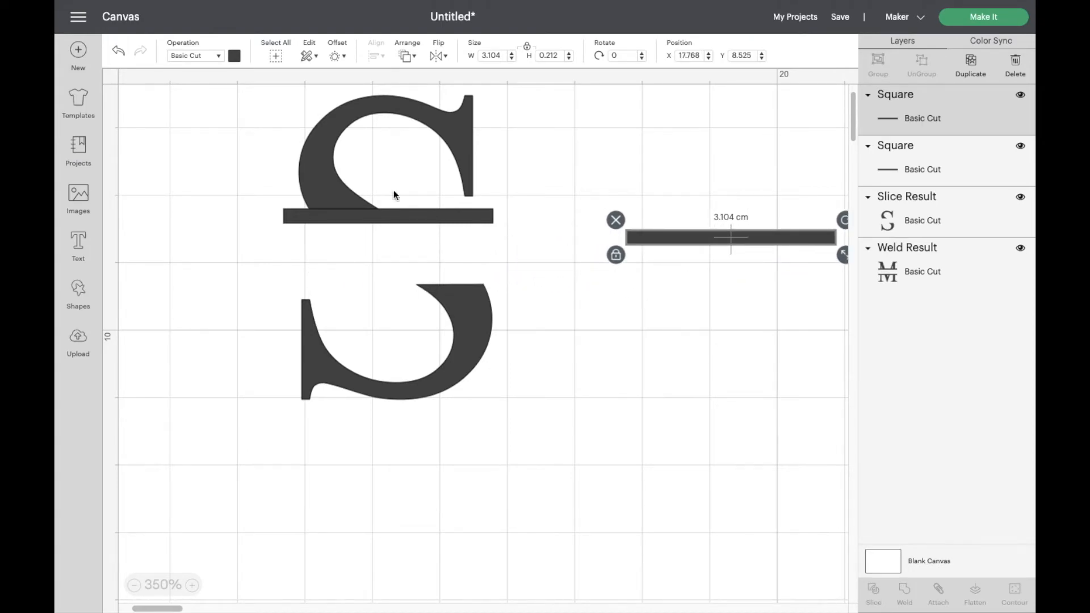
{"action": "left_click_drag", "start_coordinate": [271, 112], "coordinate": [529, 415]}
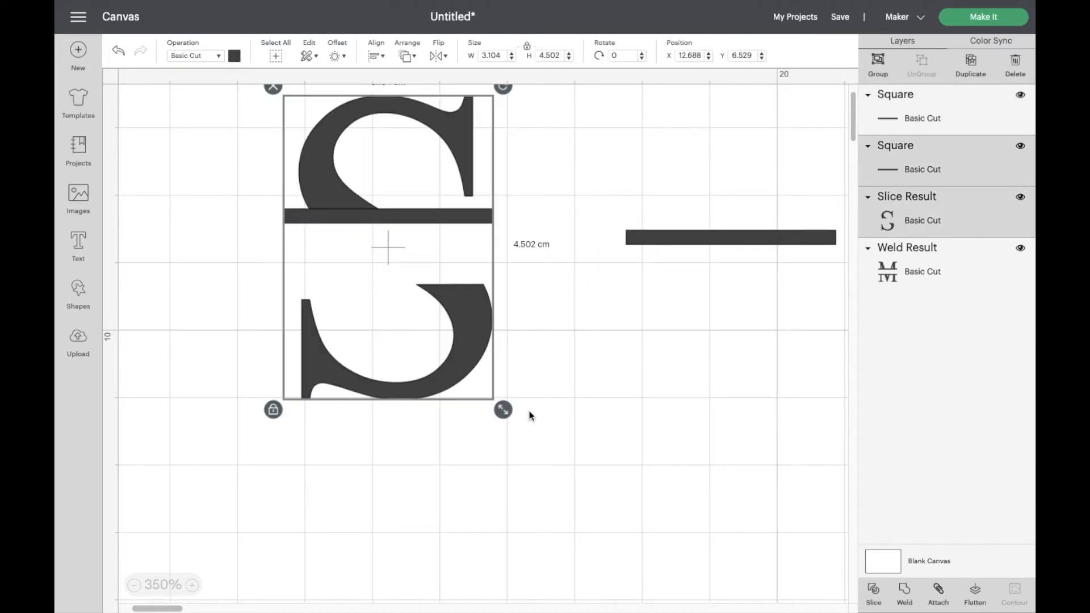
{"action": "left_click", "coordinate": [906, 592]}
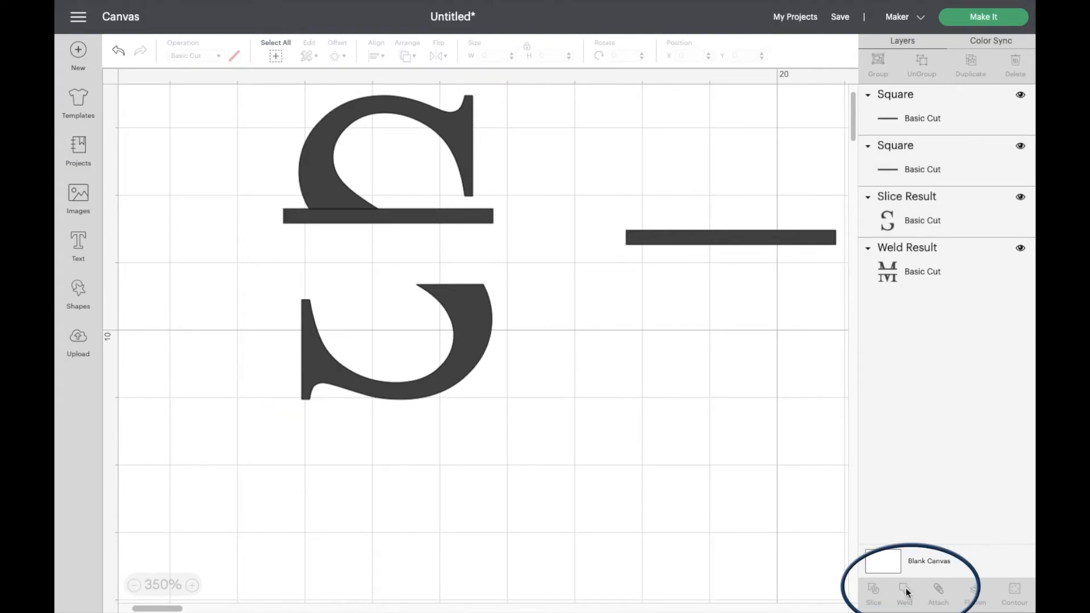
Position the spare bar along the cut edge of the S's lower half, slightly overlapping it
{"action": "left_click_drag", "start_coordinate": [734, 241], "coordinate": [393, 281]}
{"action": "left_click", "coordinate": [268, 373]}
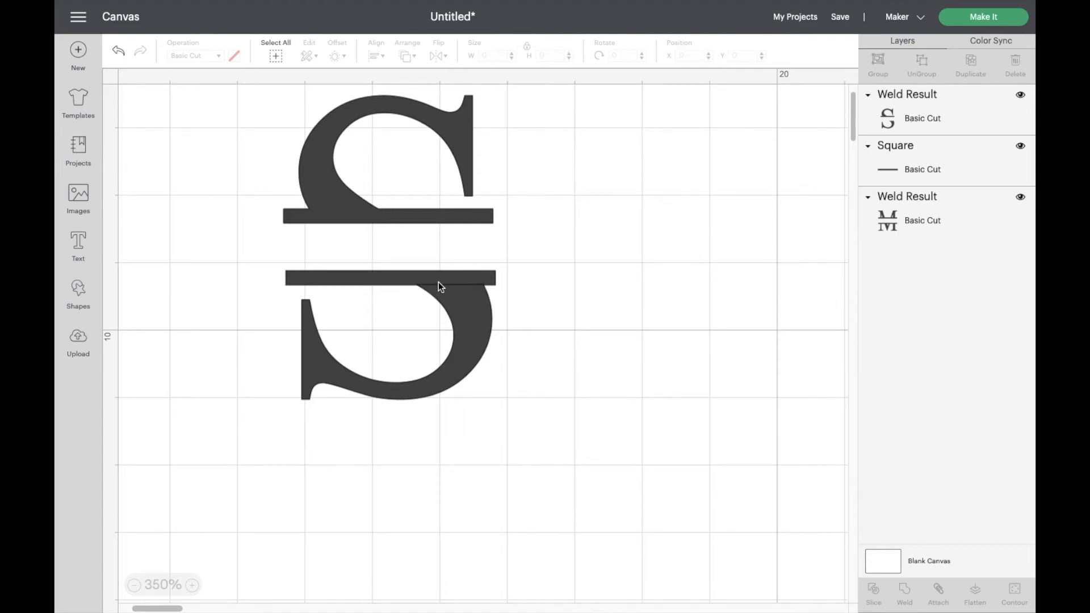
{"action": "left_click", "coordinate": [192, 585]}
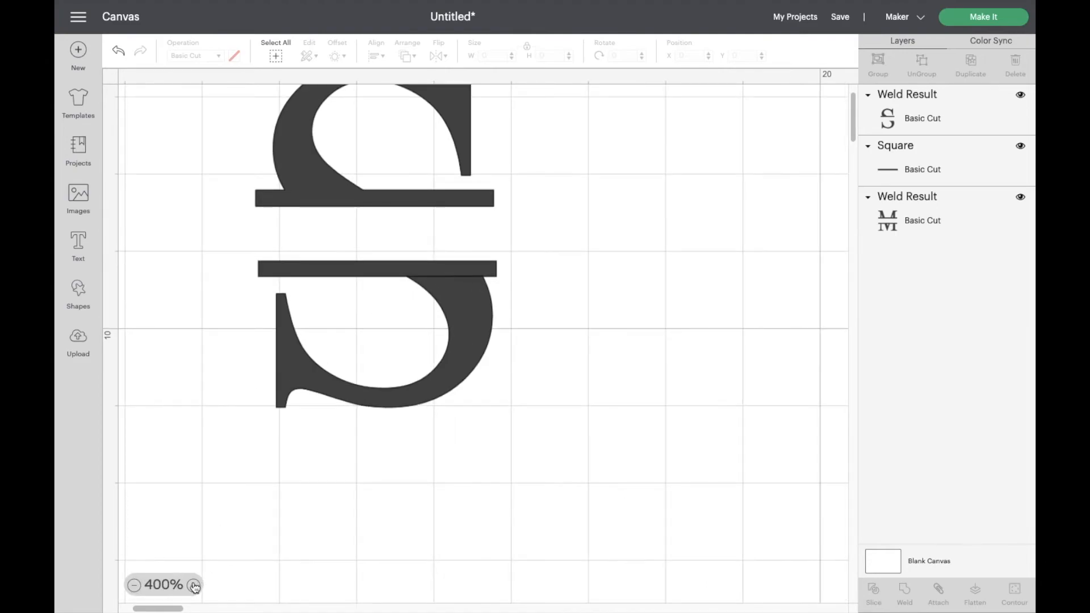
{"action": "left_click", "coordinate": [192, 586]}
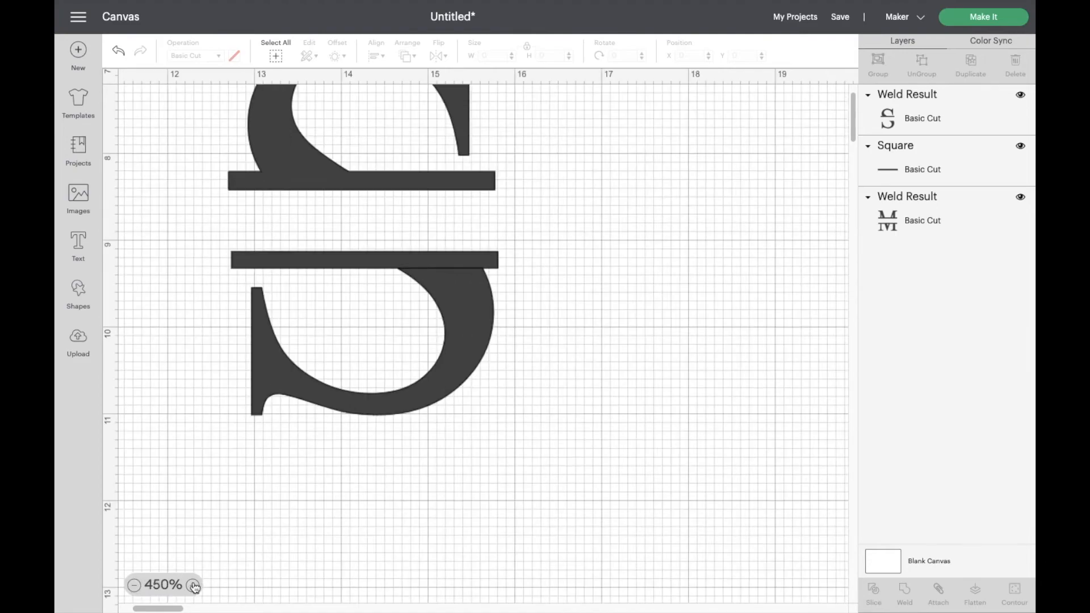
{"action": "left_click", "coordinate": [354, 267]}
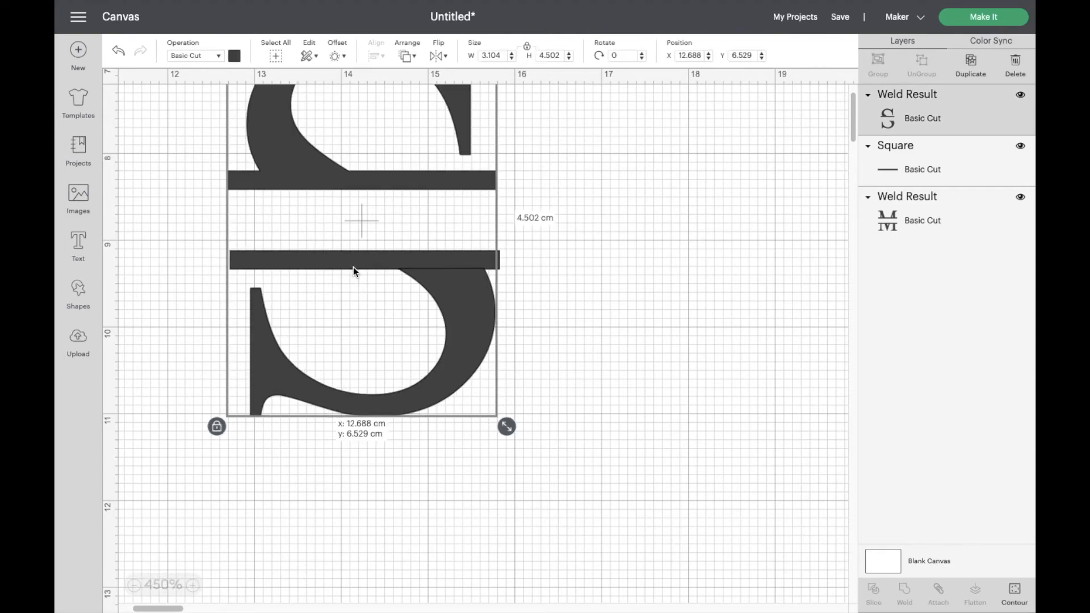
{"action": "left_click", "coordinate": [588, 284]}
{"action": "left_click", "coordinate": [414, 262]}
{"action": "left_click", "coordinate": [605, 287]}
{"action": "left_click", "coordinate": [311, 262]}
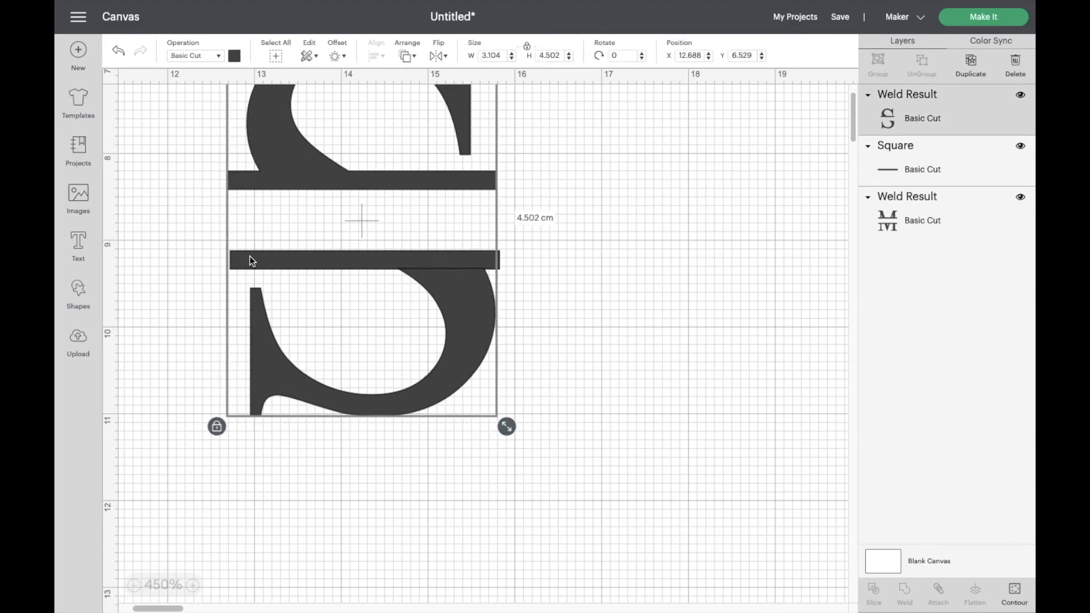
{"action": "left_click", "coordinate": [642, 307]}
{"action": "left_click", "coordinate": [894, 170]}
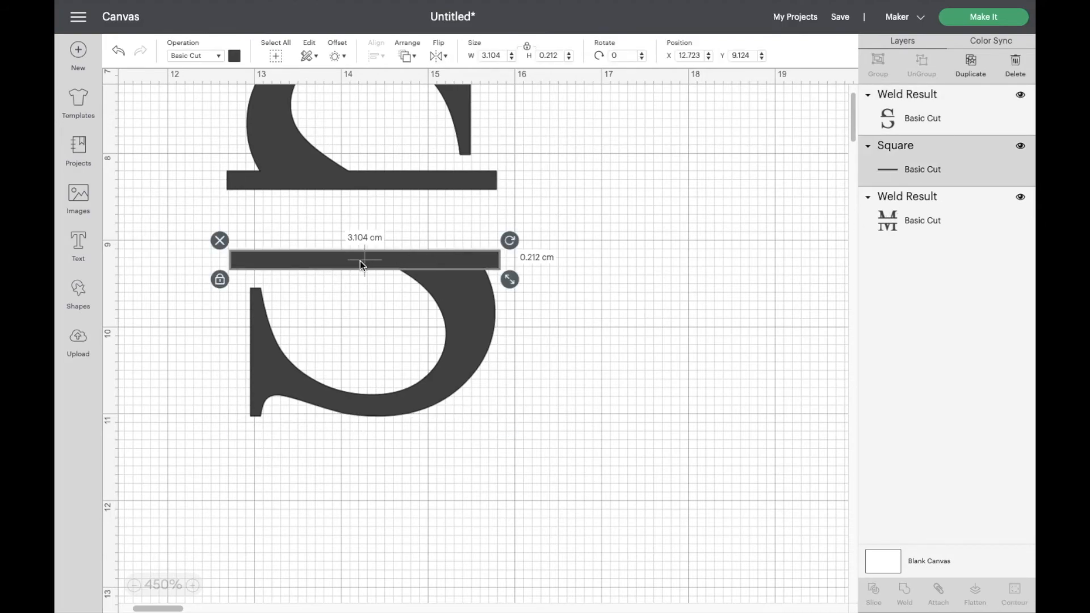
{"action": "left_click", "coordinate": [354, 261]}
{"action": "left_click", "coordinate": [407, 55]}
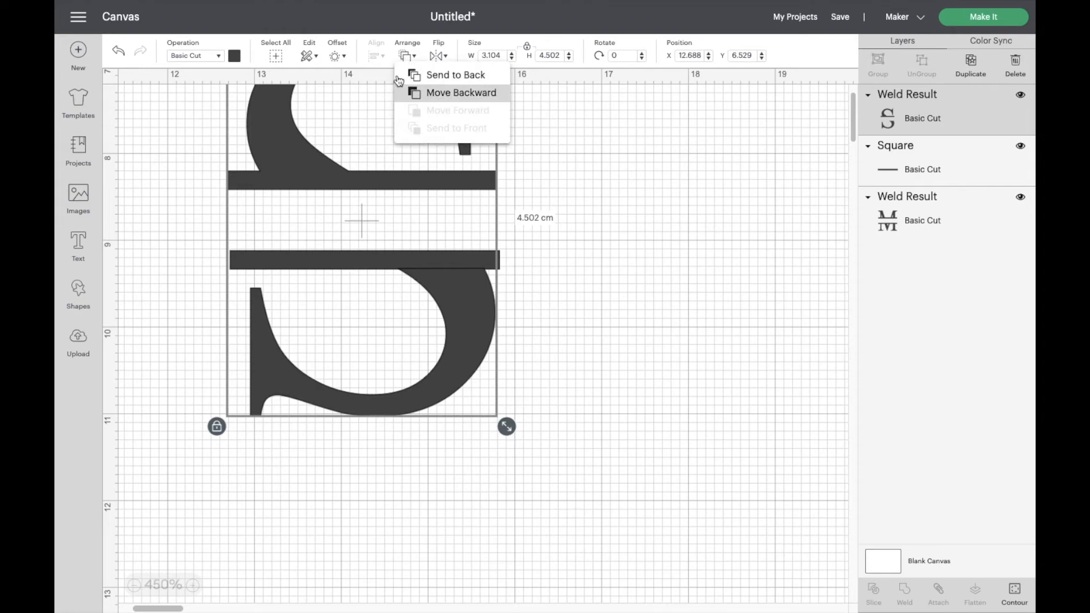
{"action": "left_click", "coordinate": [611, 369]}
Align the lower bar and the welded S to each other's left edge
{"action": "left_click_drag", "start_coordinate": [553, 479], "coordinate": [181, 139]}
{"action": "left_click", "coordinate": [377, 56]}
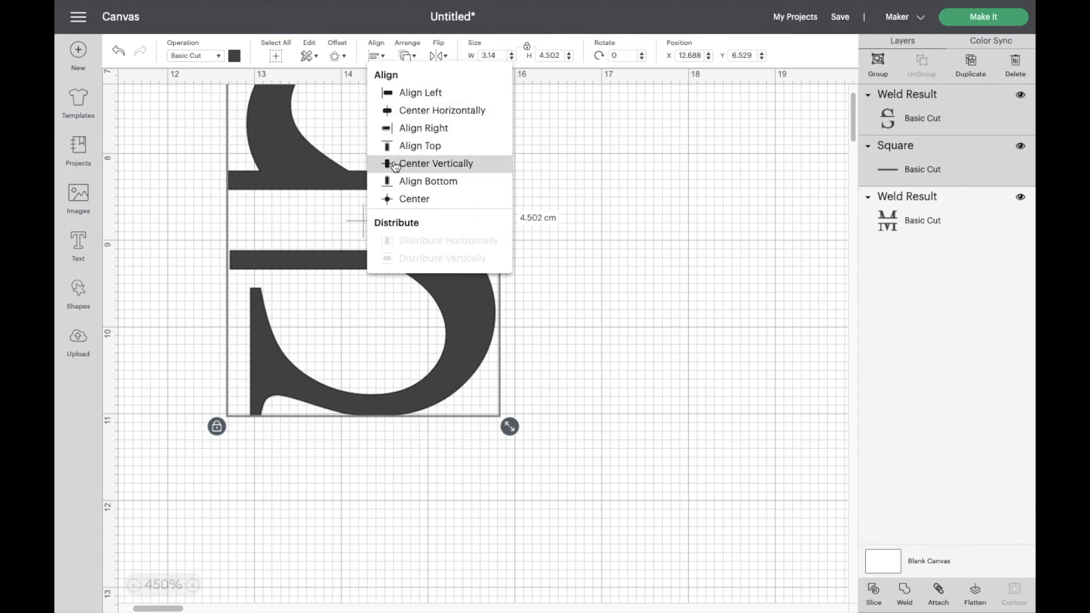
{"action": "left_click", "coordinate": [386, 97]}
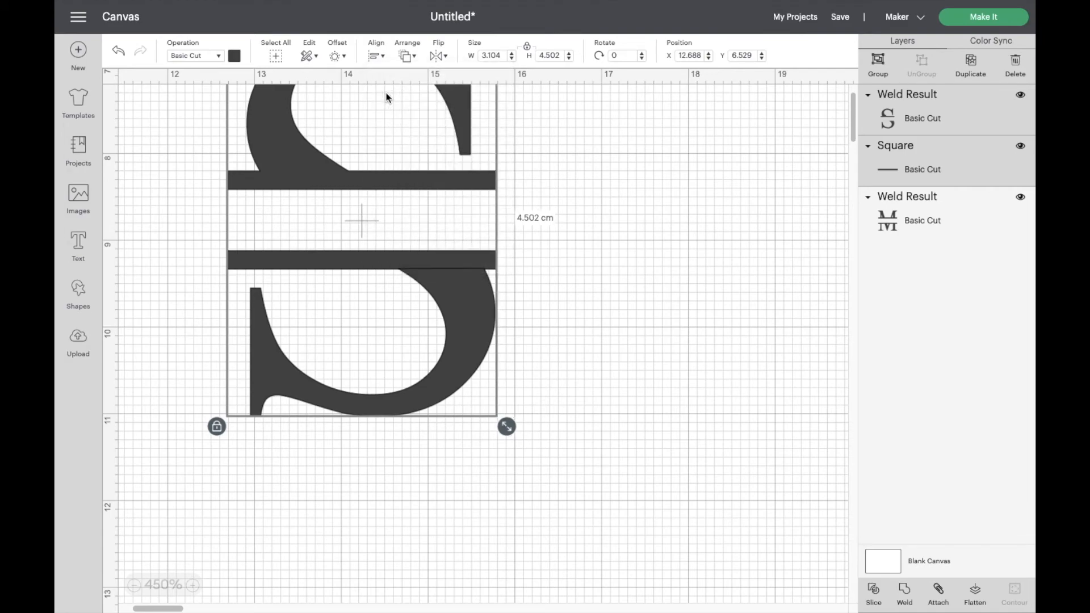
{"action": "left_click", "coordinate": [625, 317]}
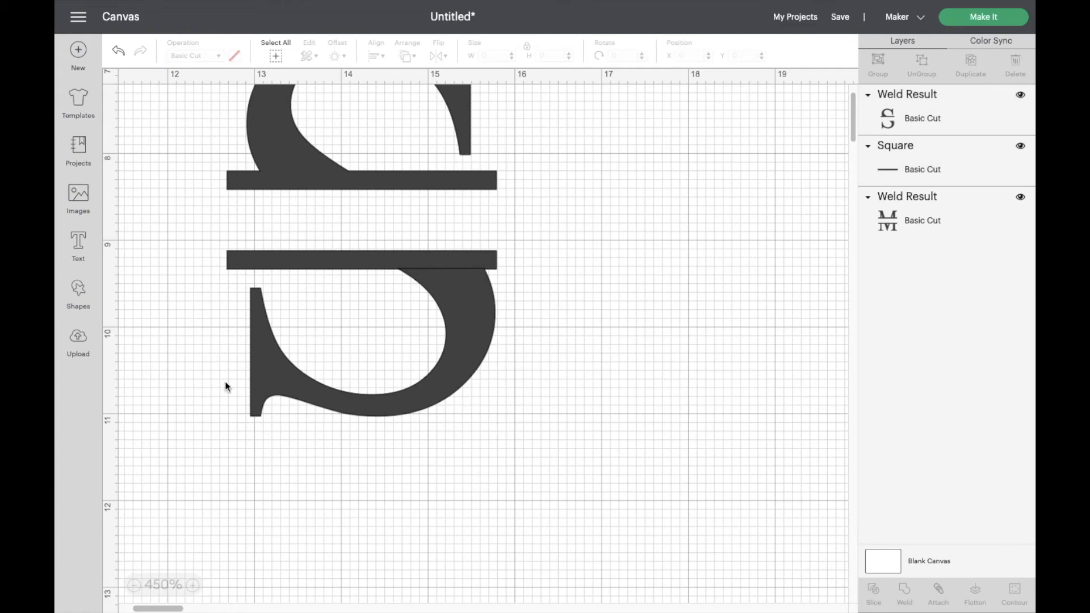
Weld the lower bar to the split S
{"action": "left_click", "coordinate": [135, 585]}
{"action": "left_click", "coordinate": [135, 585]}
{"action": "left_click", "coordinate": [135, 585]}
{"action": "left_click", "coordinate": [135, 585]}
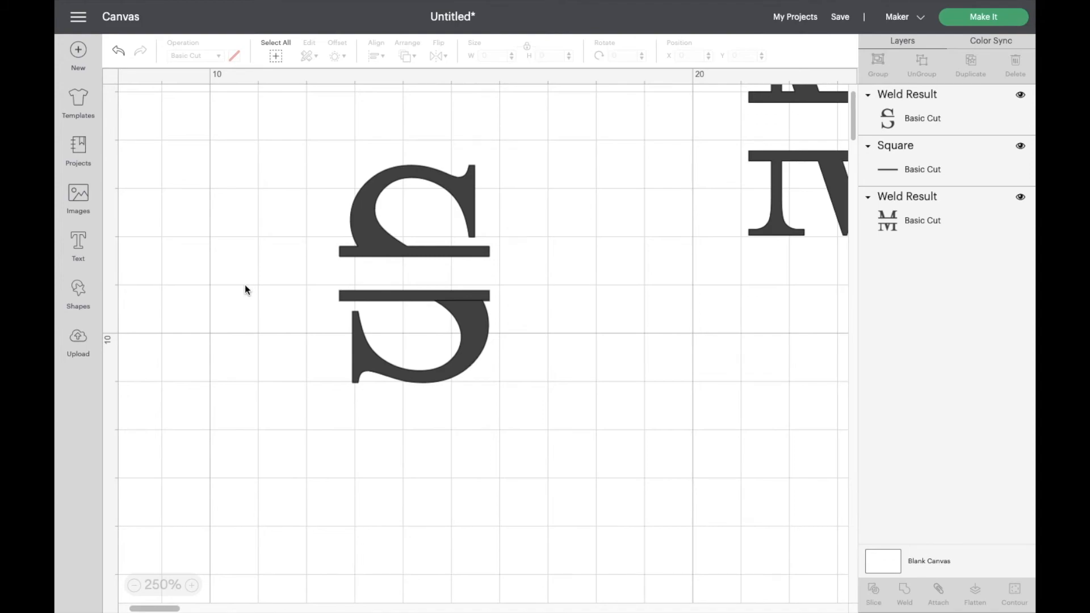
{"action": "left_click_drag", "start_coordinate": [301, 138], "coordinate": [550, 429]}
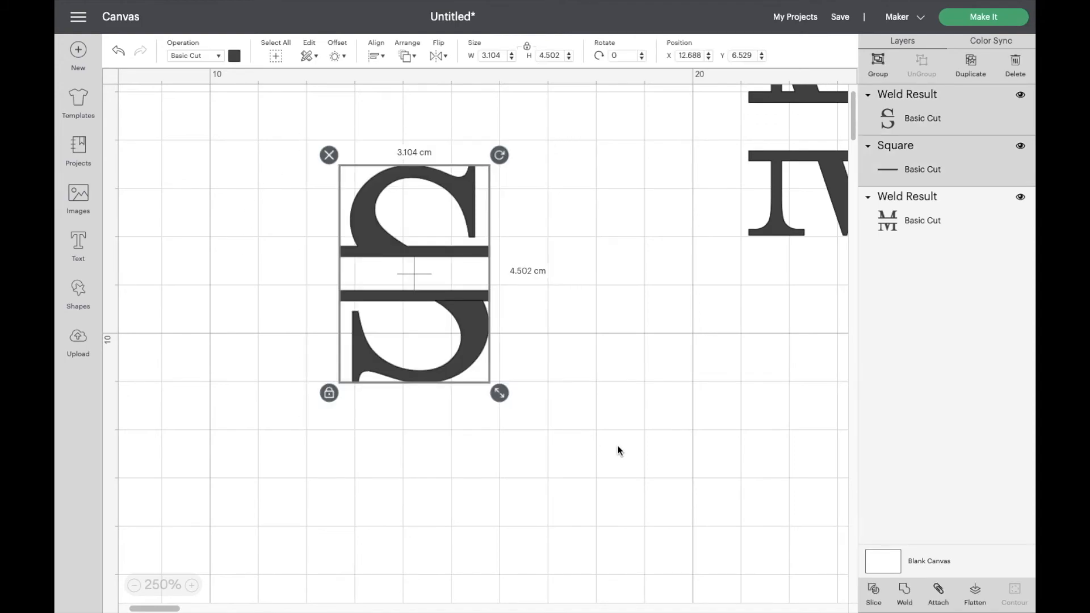
{"action": "left_click", "coordinate": [906, 591]}
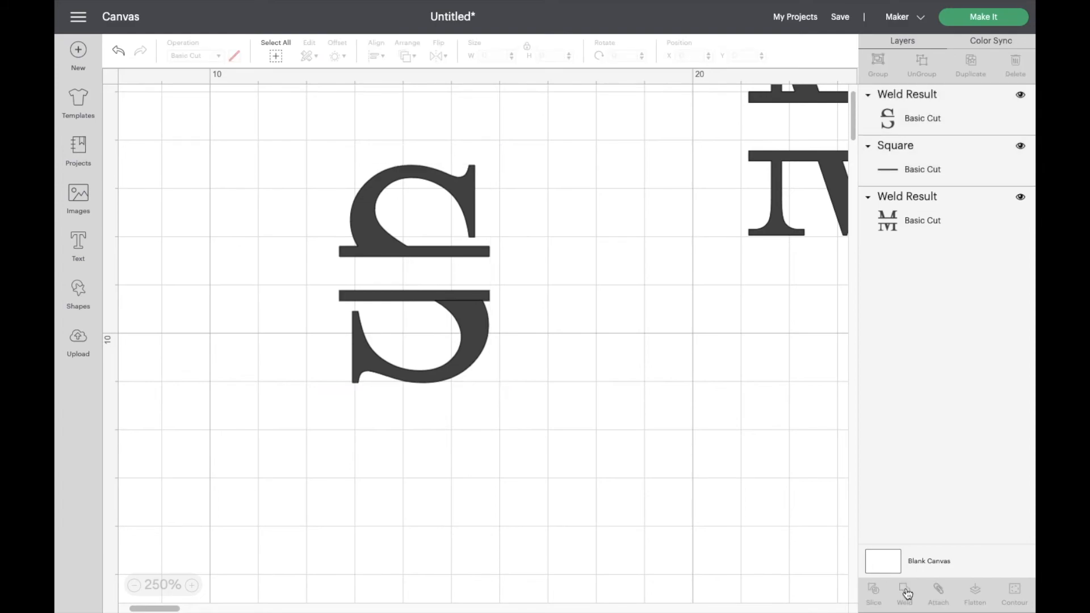
Enlarge the split S proportionally to about 18.3 cm wide and move the split M clear of it
{"action": "scroll", "coordinate": [286, 191], "scroll_direction": "down", "scroll_amount": 5}
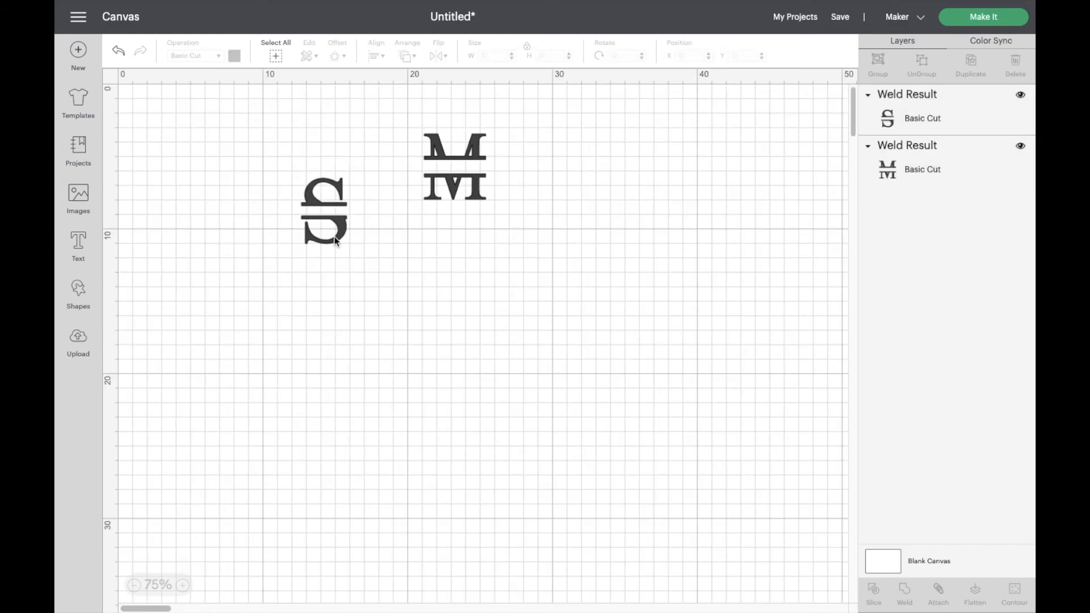
{"action": "left_click", "coordinate": [334, 236]}
{"action": "left_click_drag", "start_coordinate": [362, 256], "coordinate": [574, 438]}
{"action": "left_click_drag", "start_coordinate": [473, 144], "coordinate": [810, 125]}
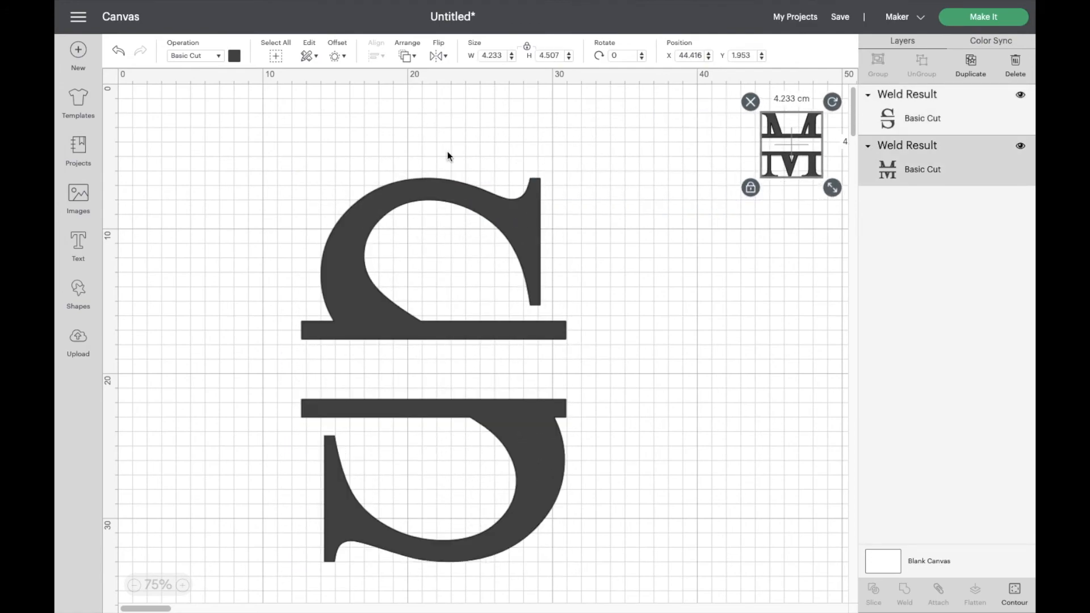
Add a text object containing the three-letter first name in all capitals
{"action": "left_click", "coordinate": [78, 245]}
{"action": "type", "text": "Sam"}
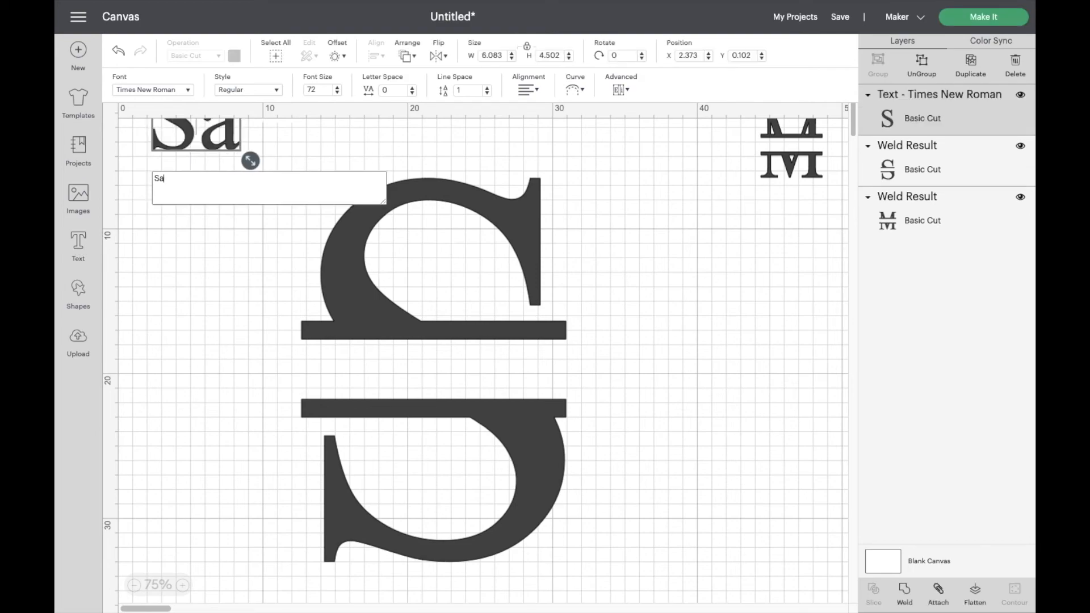
{"action": "key", "text": "BackSpace"}
{"action": "key", "text": "BackSpace"}
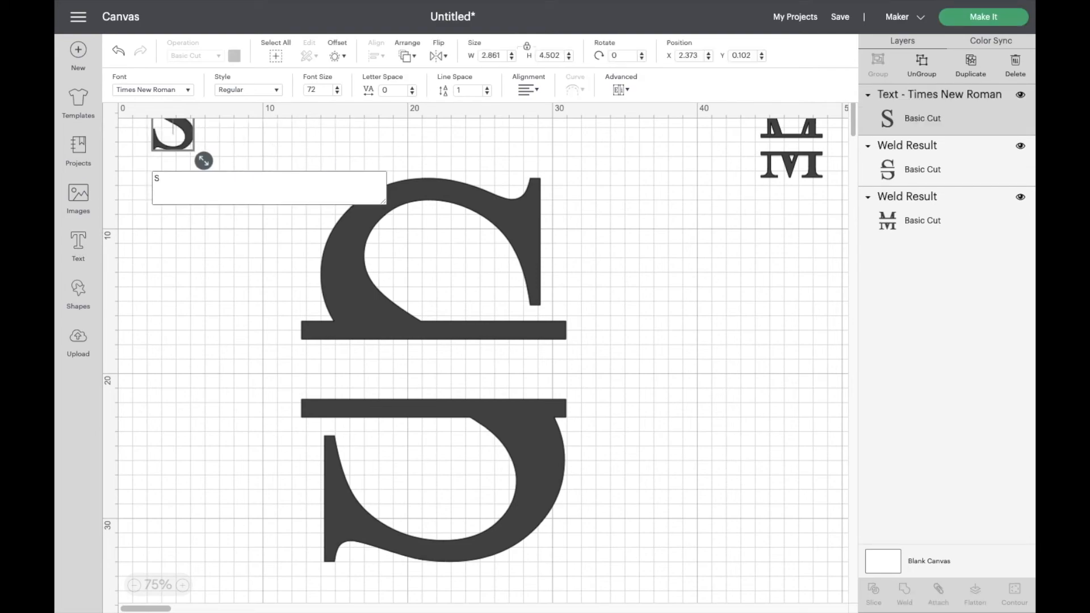
{"action": "type", "text": "AM"}
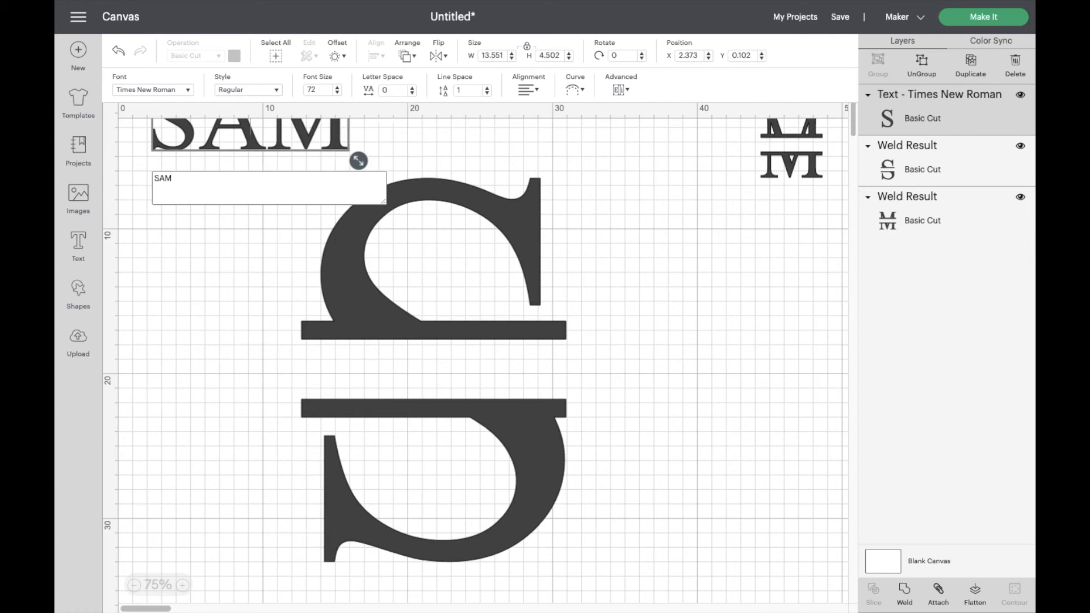
Move the name into the gap between the S's two bars and scale it to fit there
{"action": "left_click_drag", "start_coordinate": [271, 144], "coordinate": [458, 397]}
{"action": "left_click_drag", "start_coordinate": [545, 414], "coordinate": [494, 397]}
{"action": "left_click_drag", "start_coordinate": [461, 379], "coordinate": [482, 386]}
Center the name and the split S on each other both horizontally and vertically
{"action": "left_click_drag", "start_coordinate": [259, 154], "coordinate": [635, 596]}
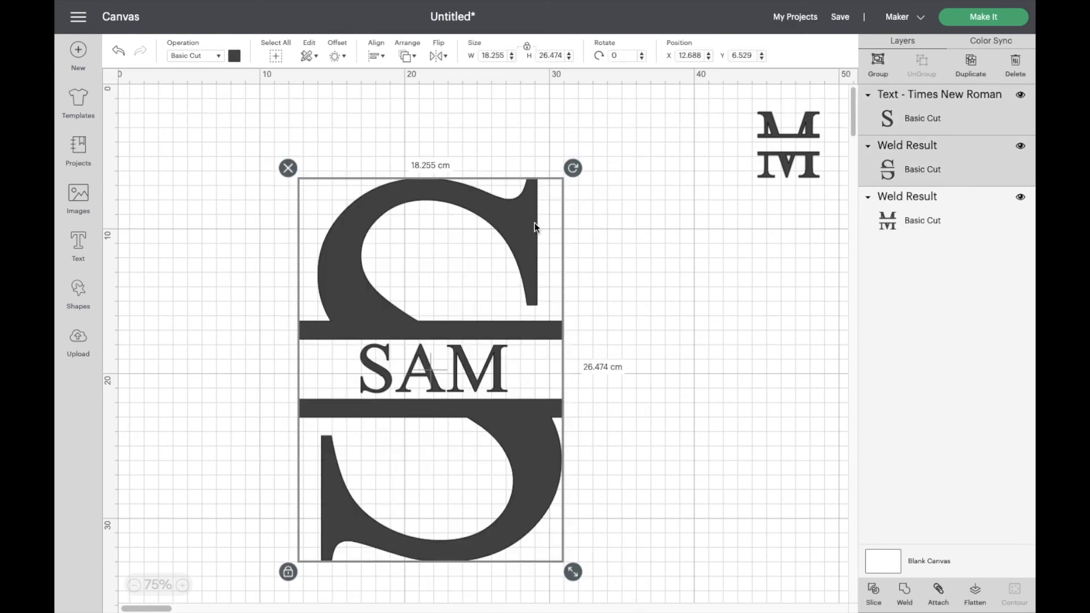
{"action": "left_click", "coordinate": [379, 56]}
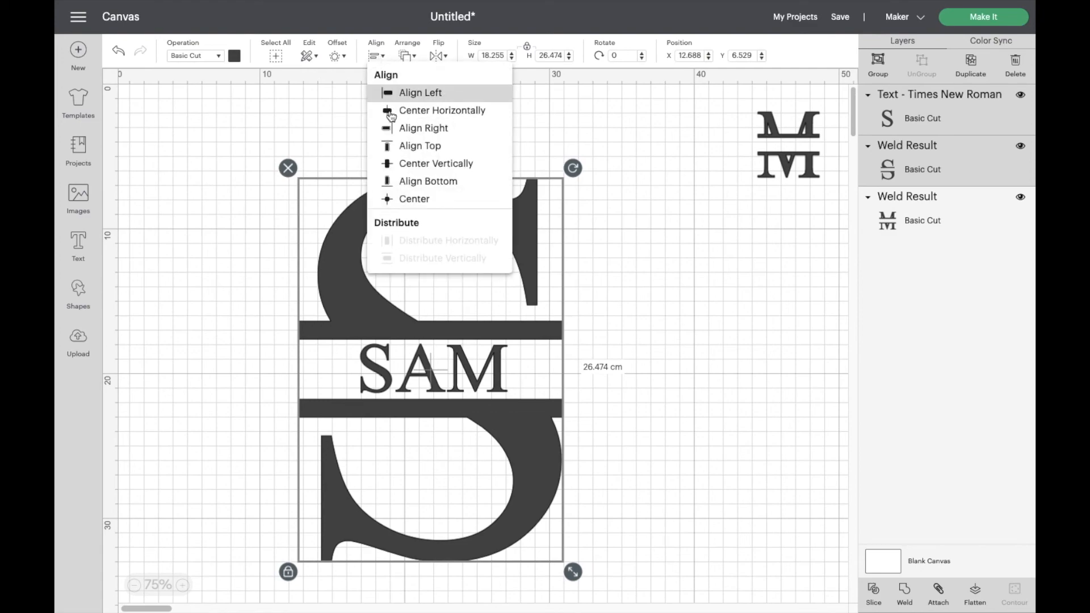
{"action": "left_click", "coordinate": [397, 199]}
{"action": "left_click", "coordinate": [240, 209]}
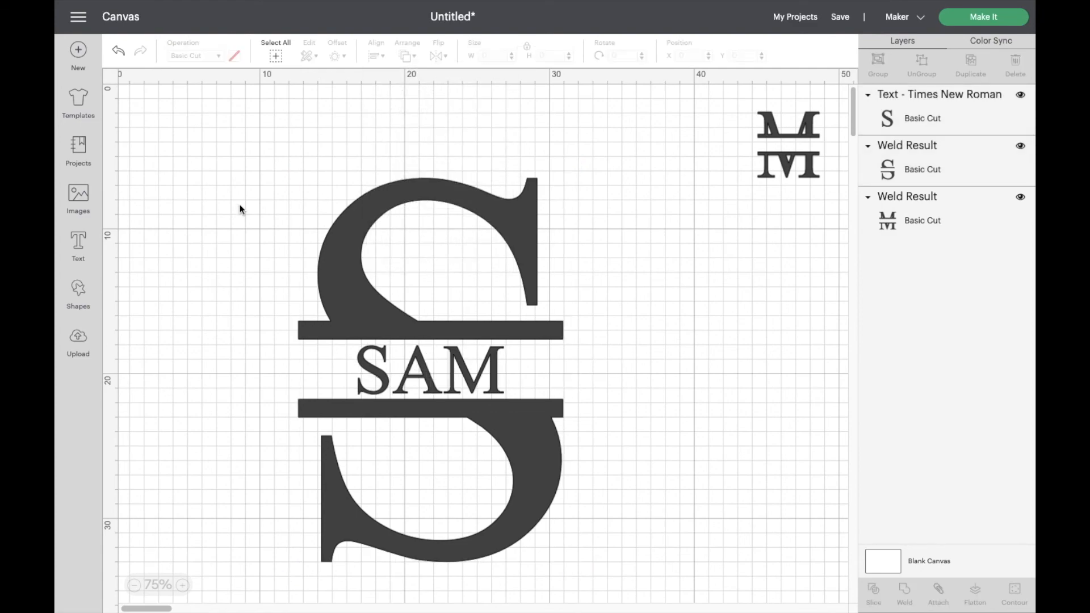